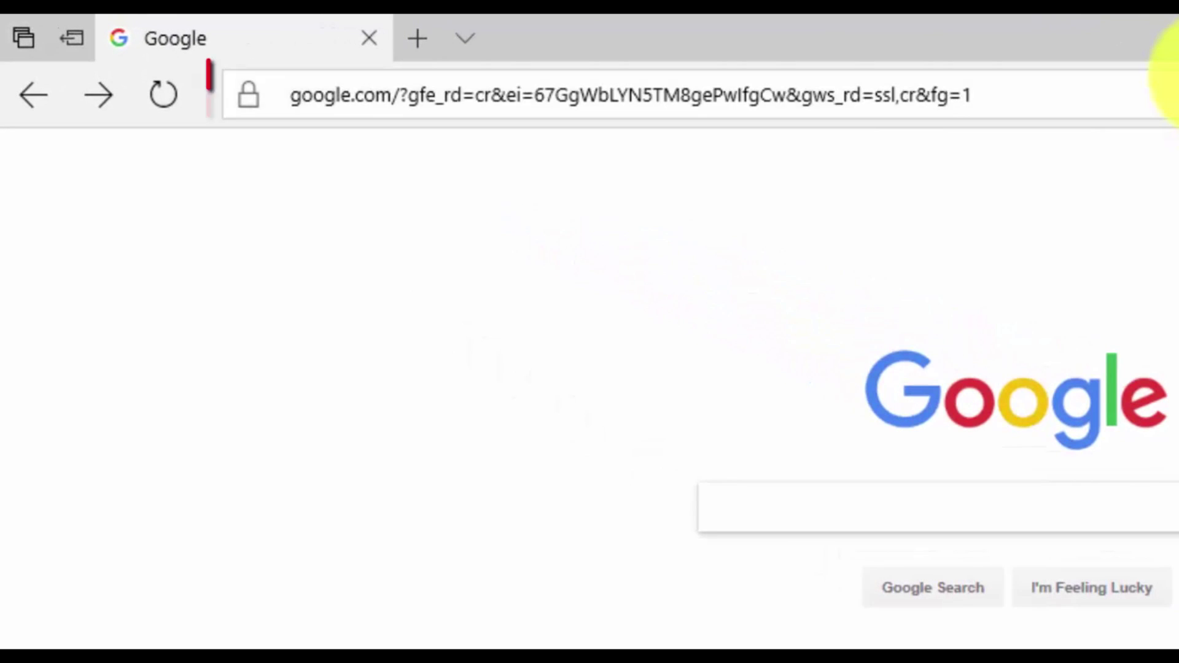
Load the video-editor-software.com website in Microsoft Edge
left_click(1164, 92)
type("video-editor-software.com/")
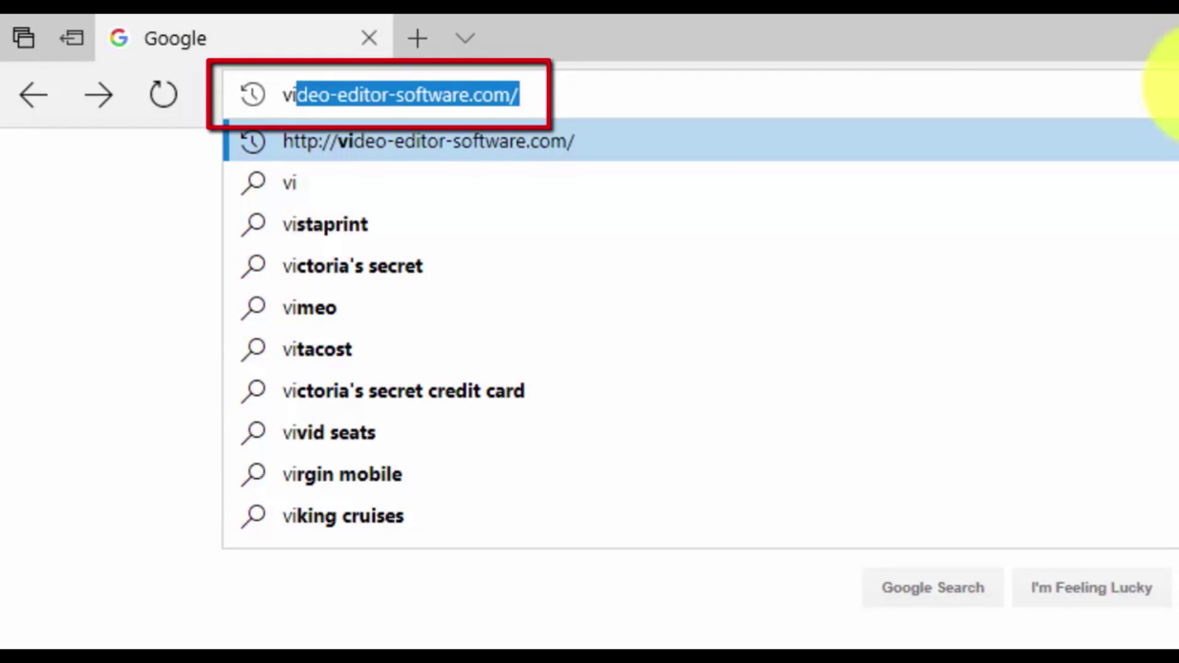
key("Right")
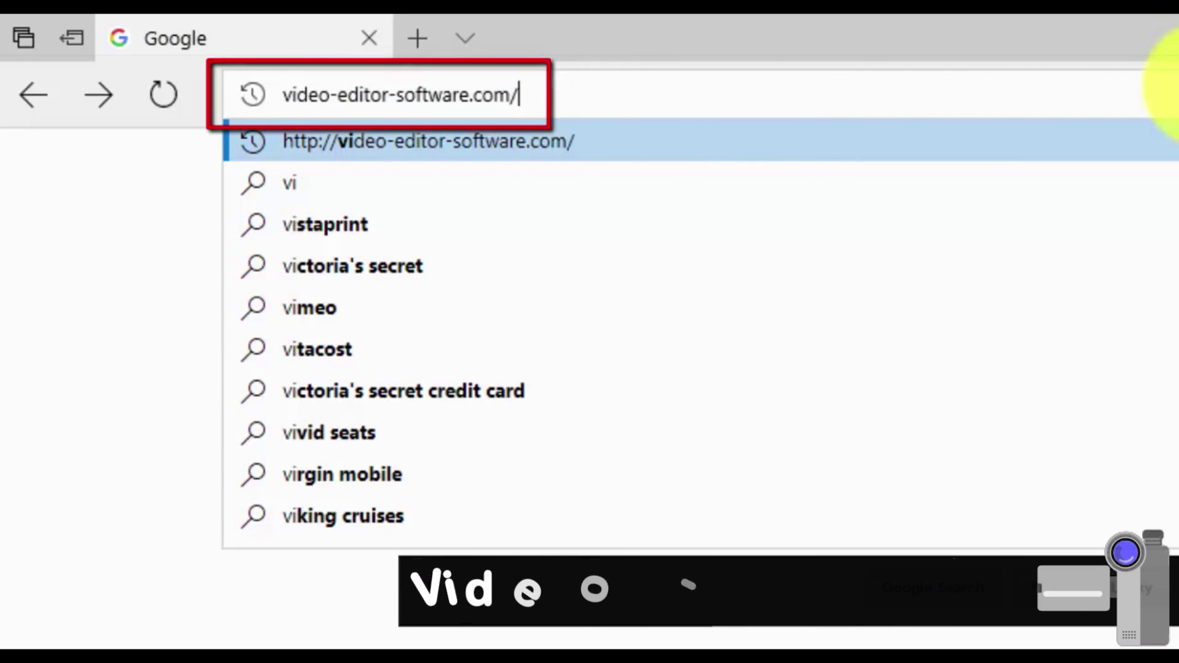
key("Return")
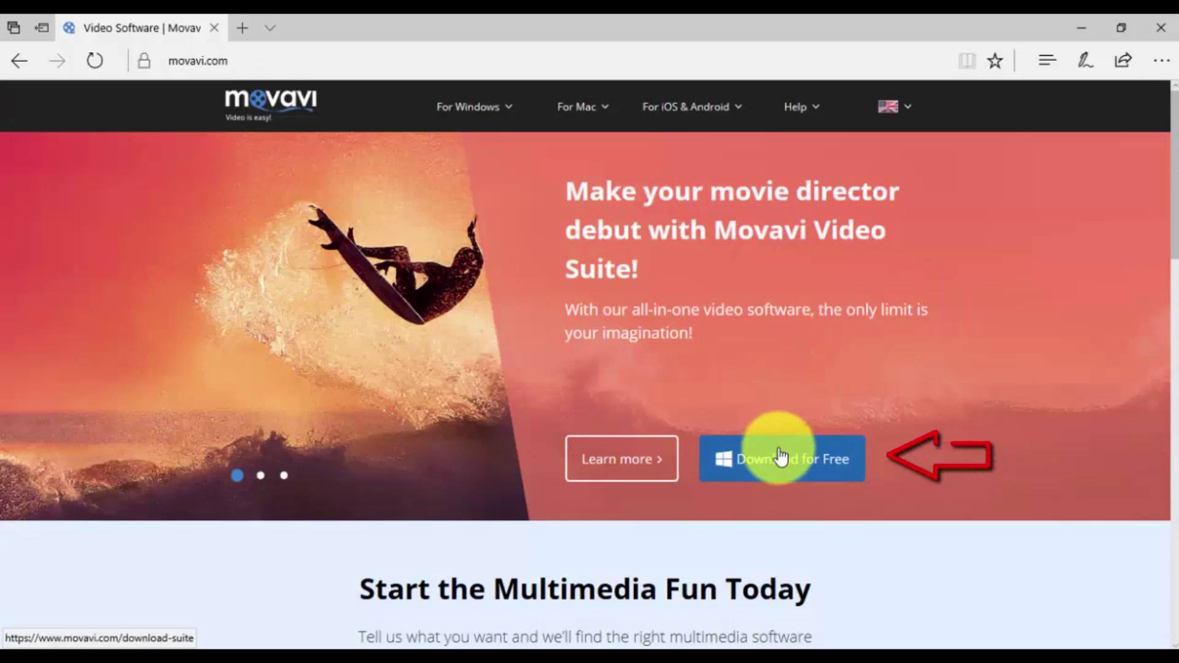
Download the free Movavi installer using Save as
left_click(779, 452)
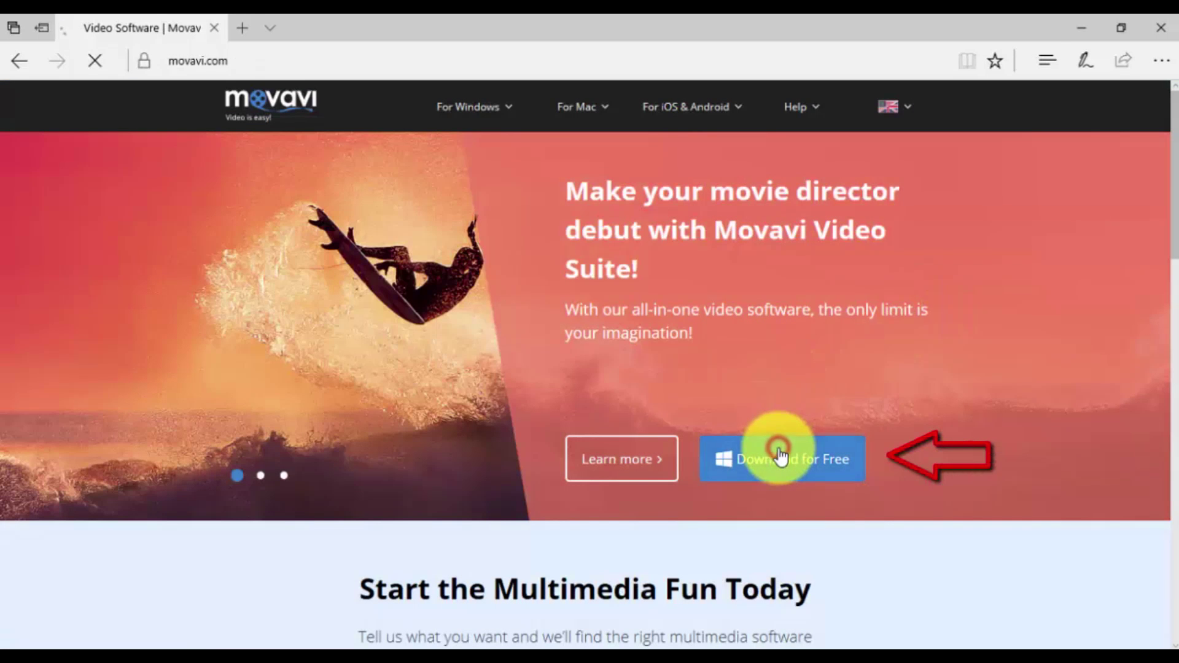
left_click(839, 619)
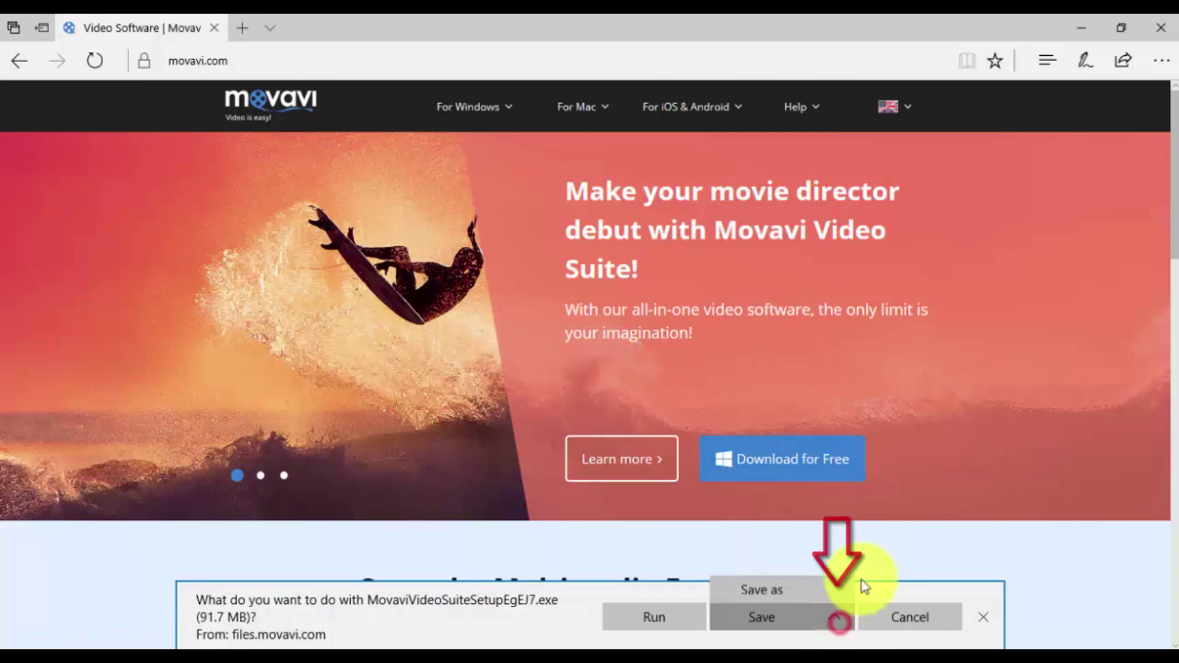
left_click(809, 587)
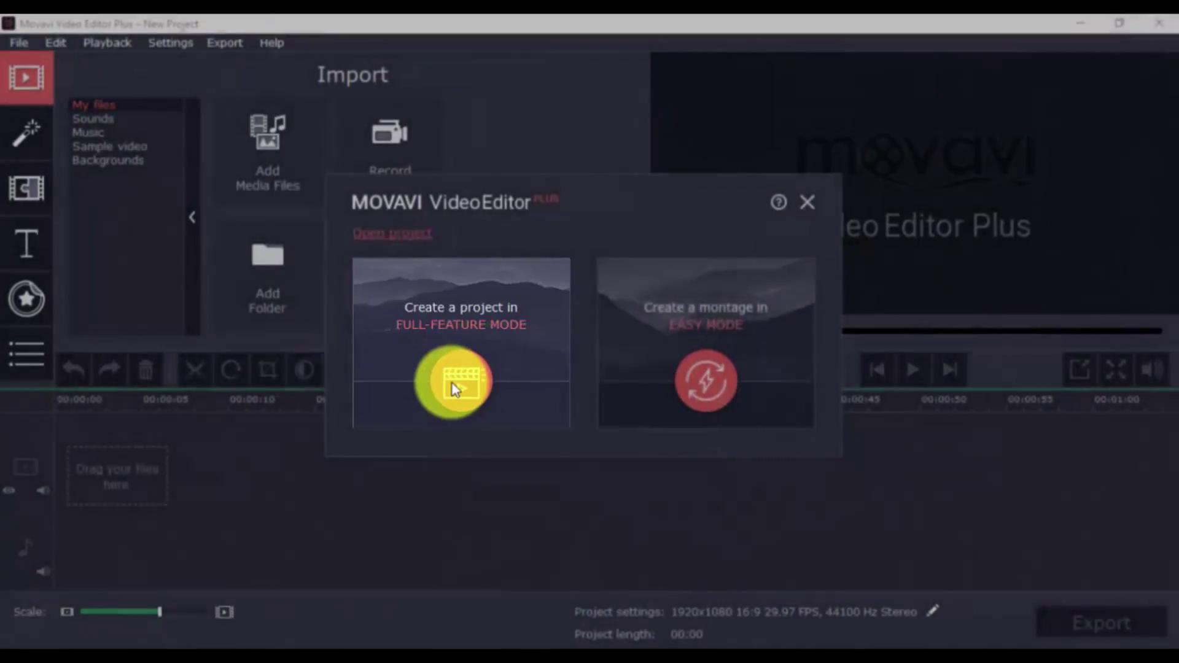
Start a Full-Feature Mode project and add dolphins.mp4 from Add Media Files
left_click(453, 384)
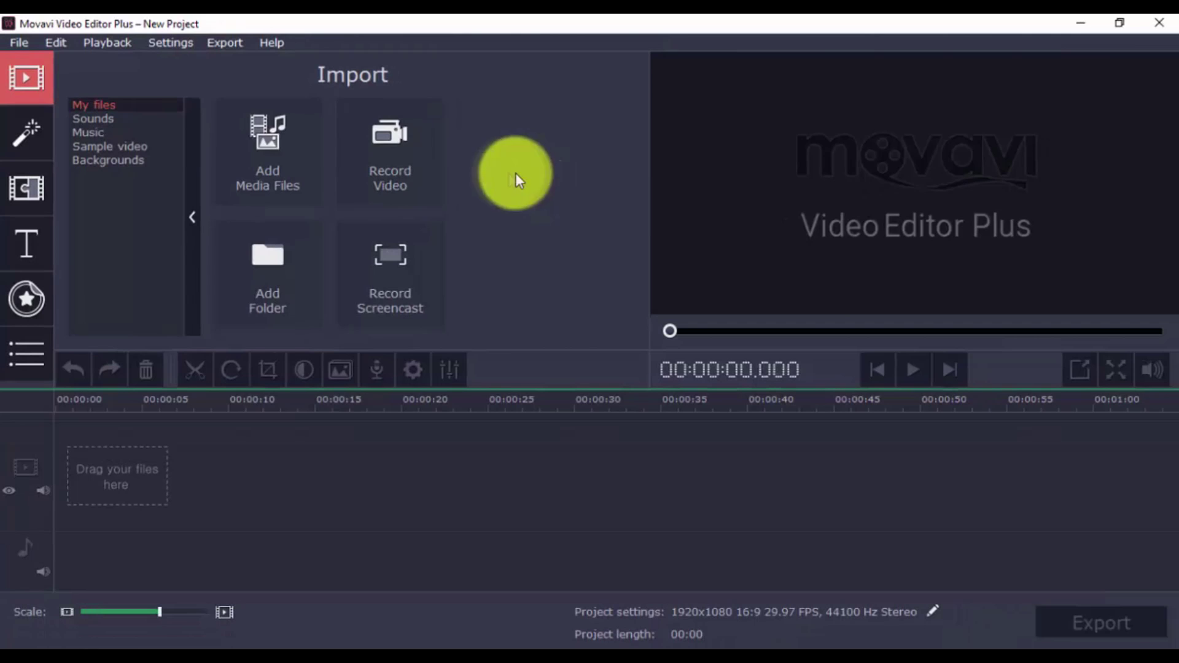
left_click(267, 154)
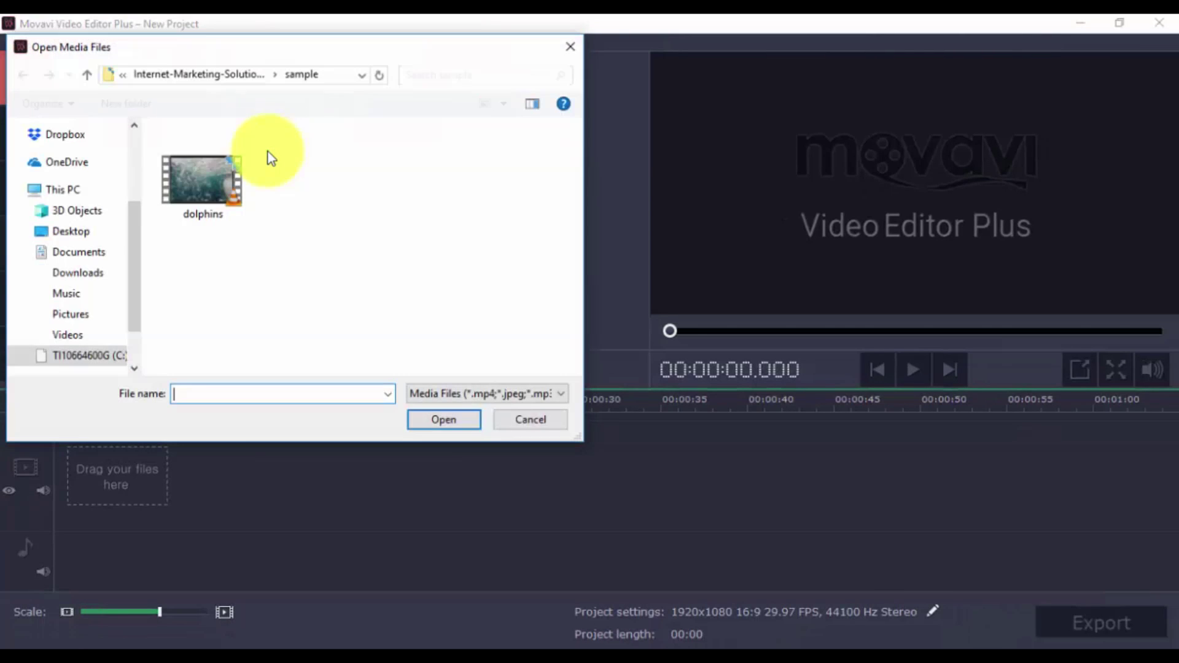
left_click(205, 187)
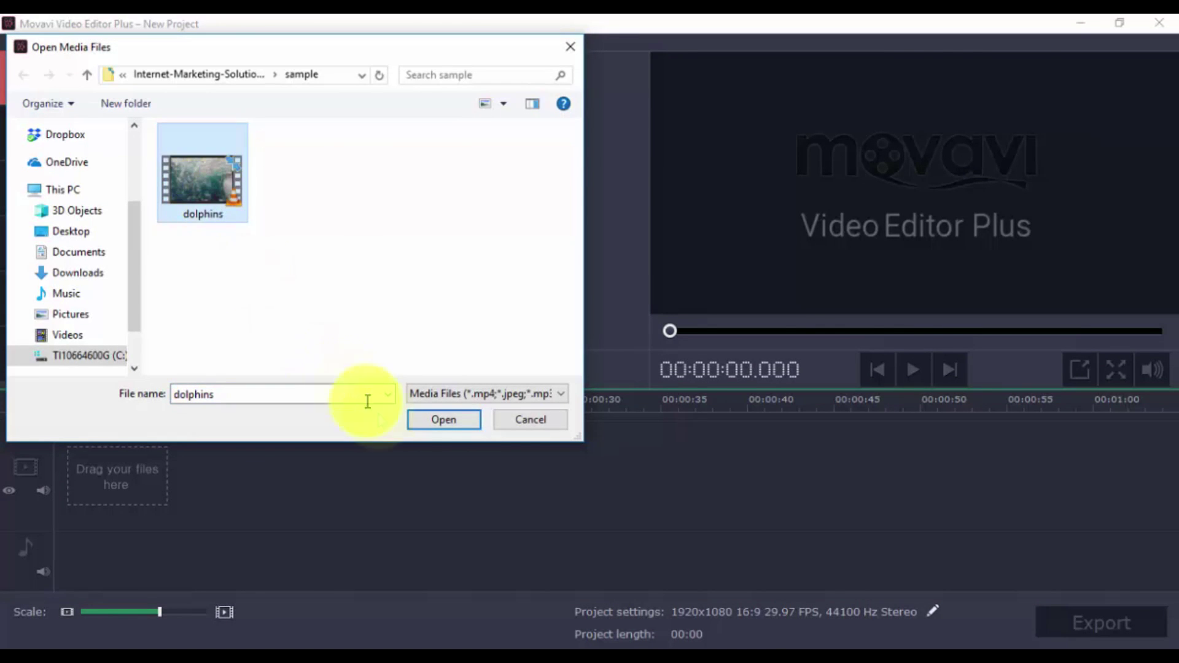
left_click(436, 424)
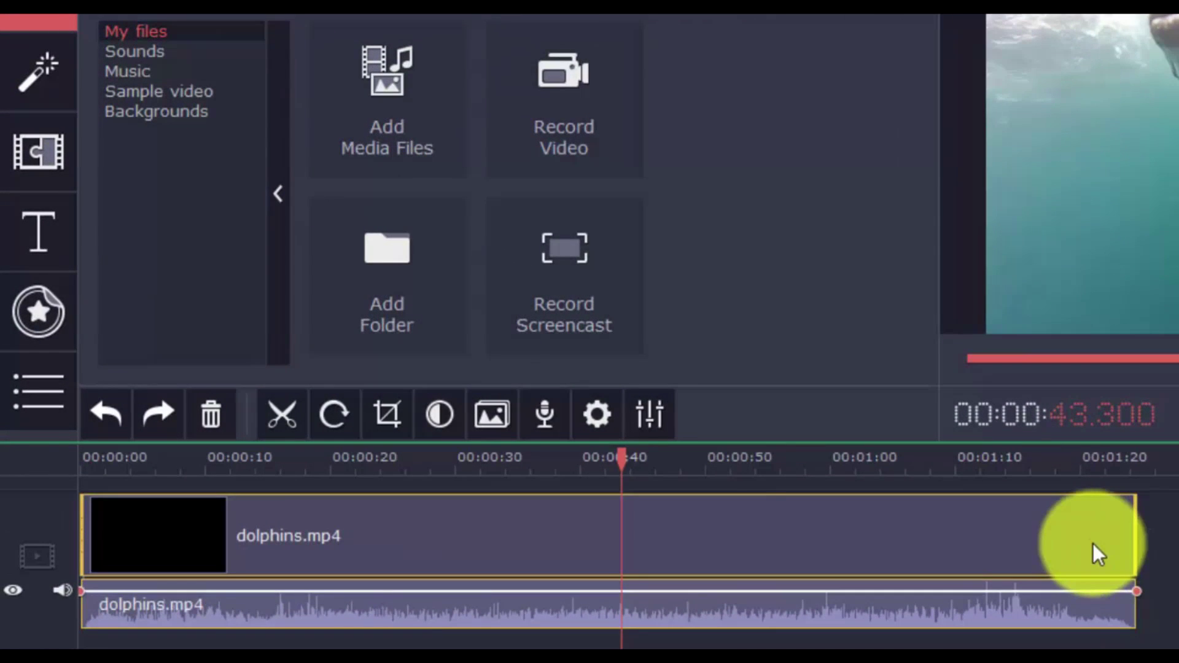
Split the dolphins clip at 1:21 and delete the short end piece
left_click(1093, 543)
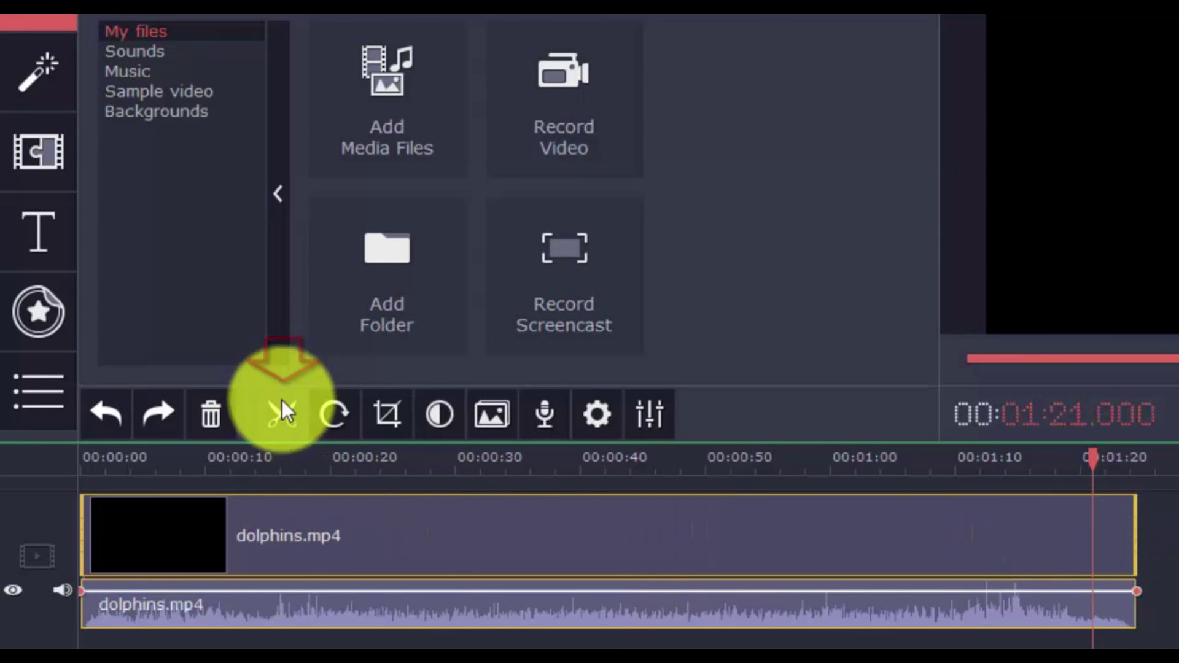
left_click(282, 403)
left_click(1119, 534)
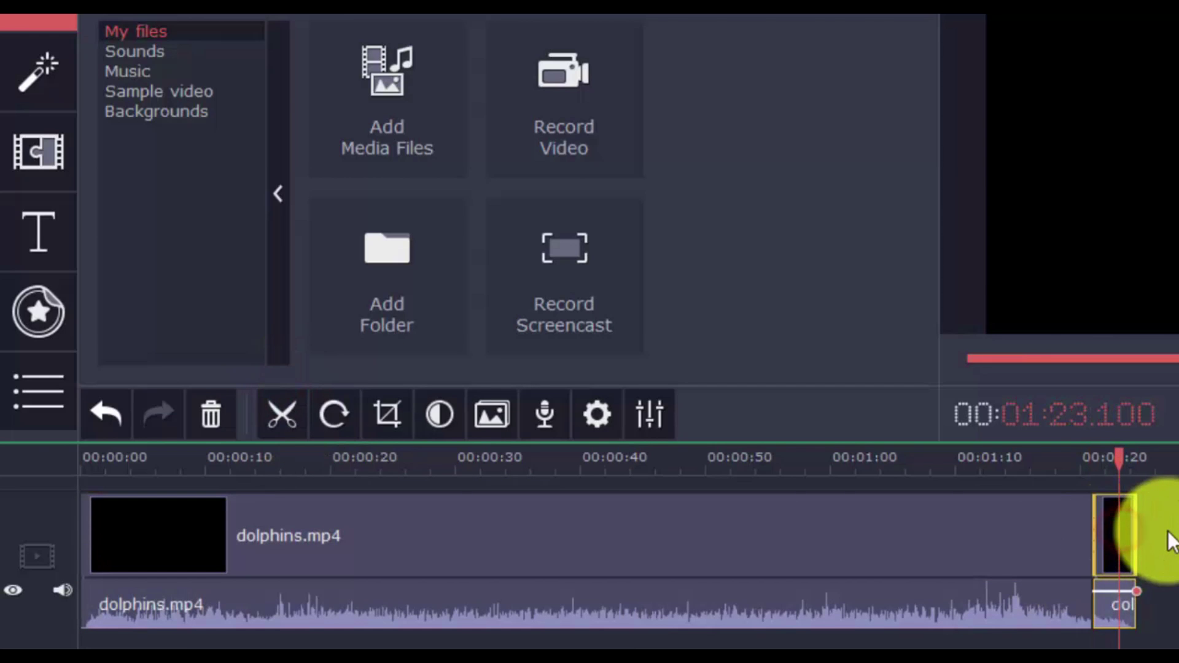
left_click(210, 414)
Rotate the clip through four quarter turns, ending back upright
left_click(345, 470)
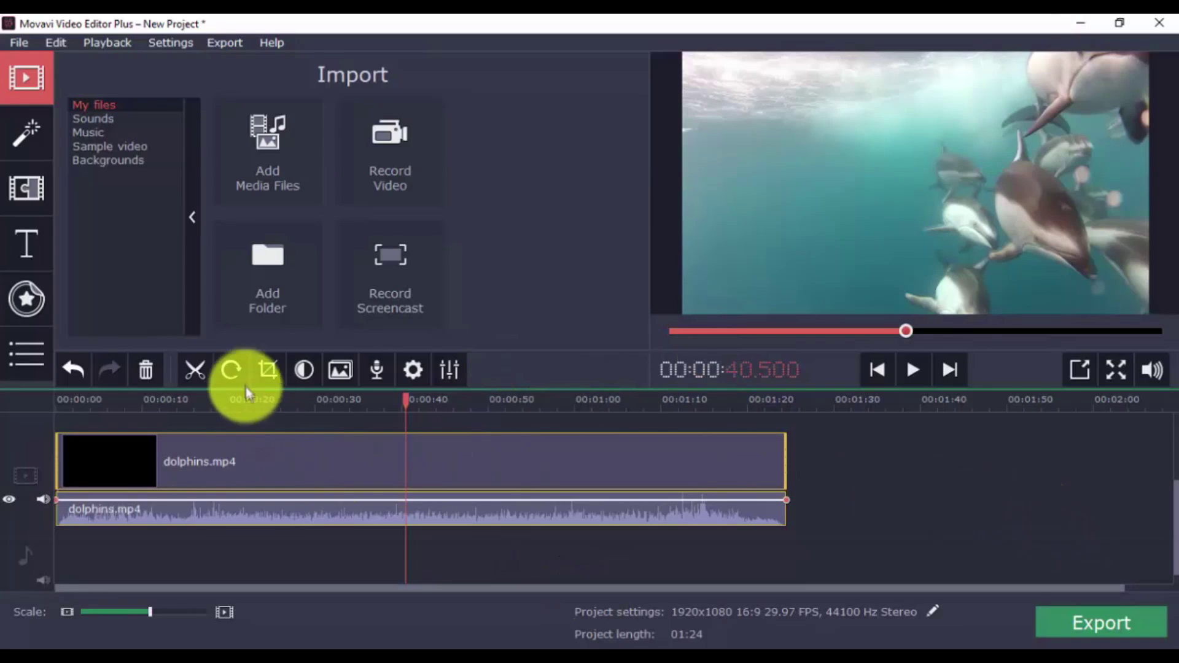
left_click(231, 370)
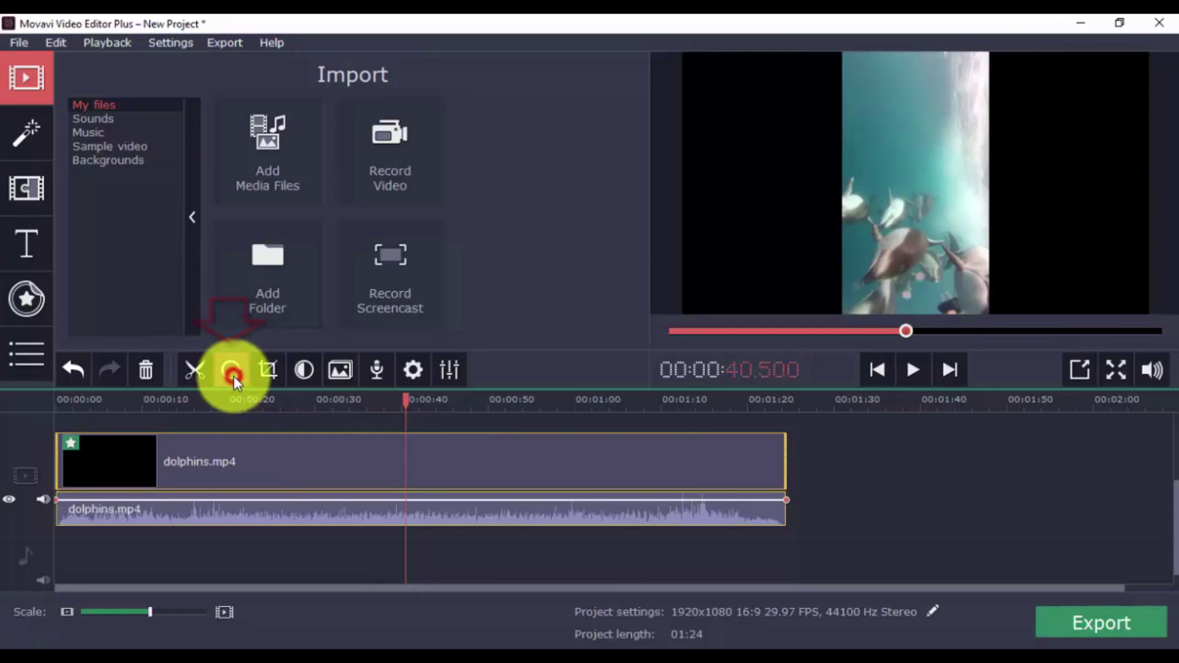
left_click(232, 370)
left_click(232, 370)
left_click(231, 370)
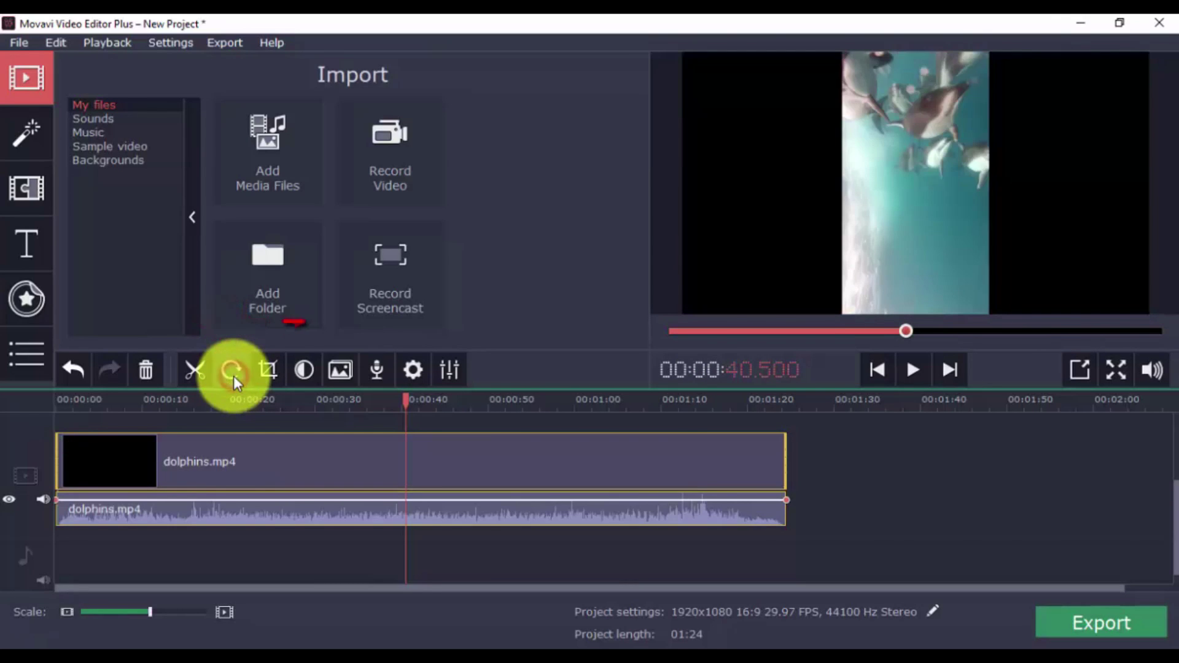
Widen the crop area and tilt the footage to -12.4° in Crop and Rotate
left_click(268, 378)
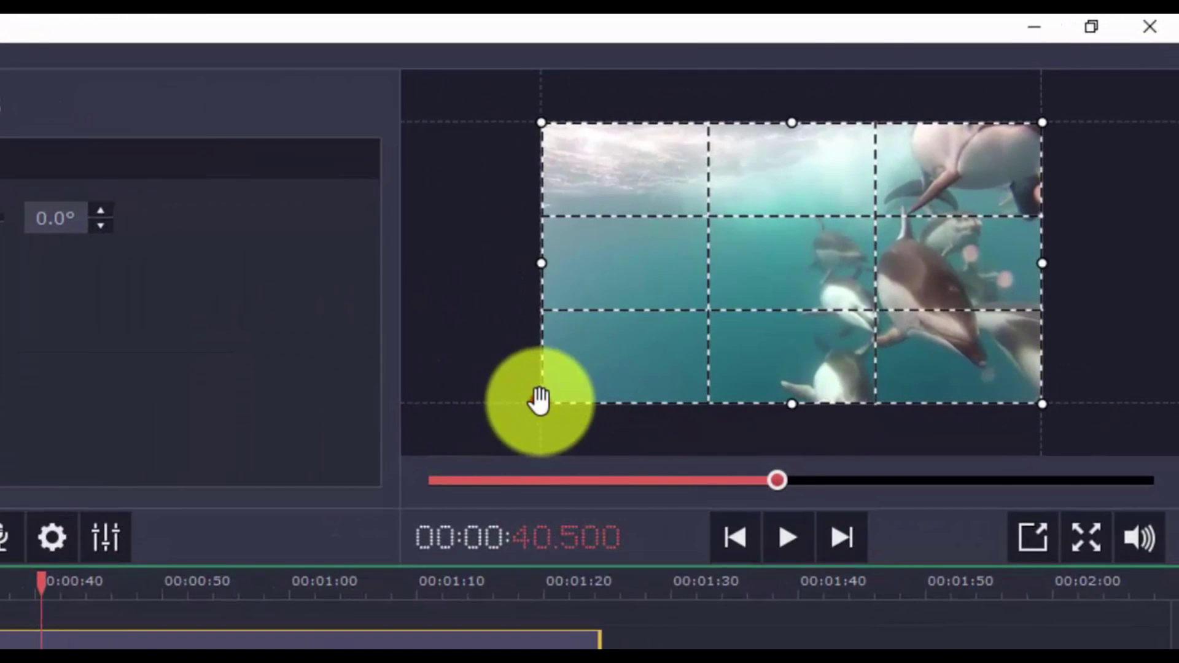
left_click_drag(541, 403, 479, 424)
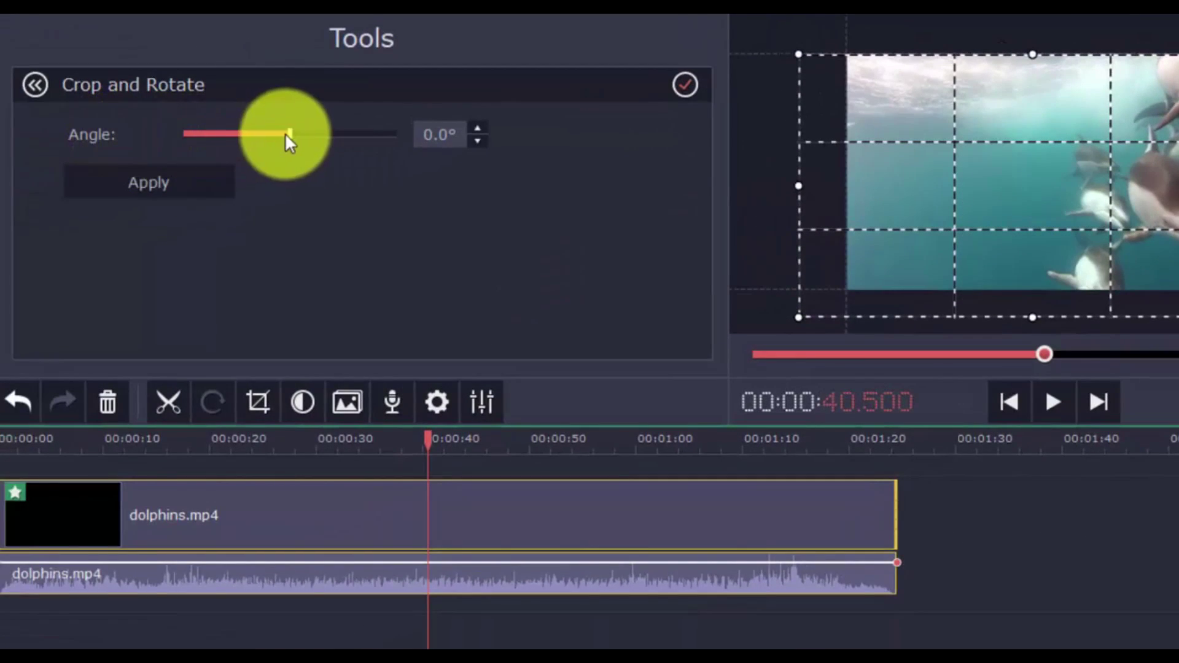
left_click_drag(286, 129, 347, 138)
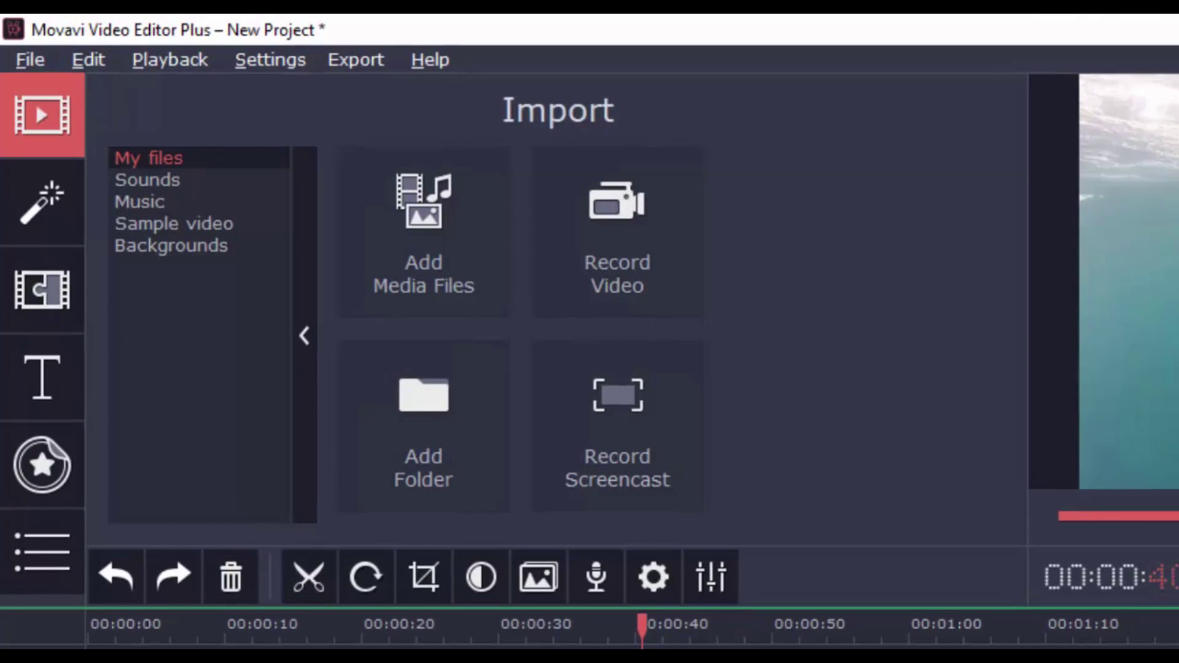
left_click(482, 577)
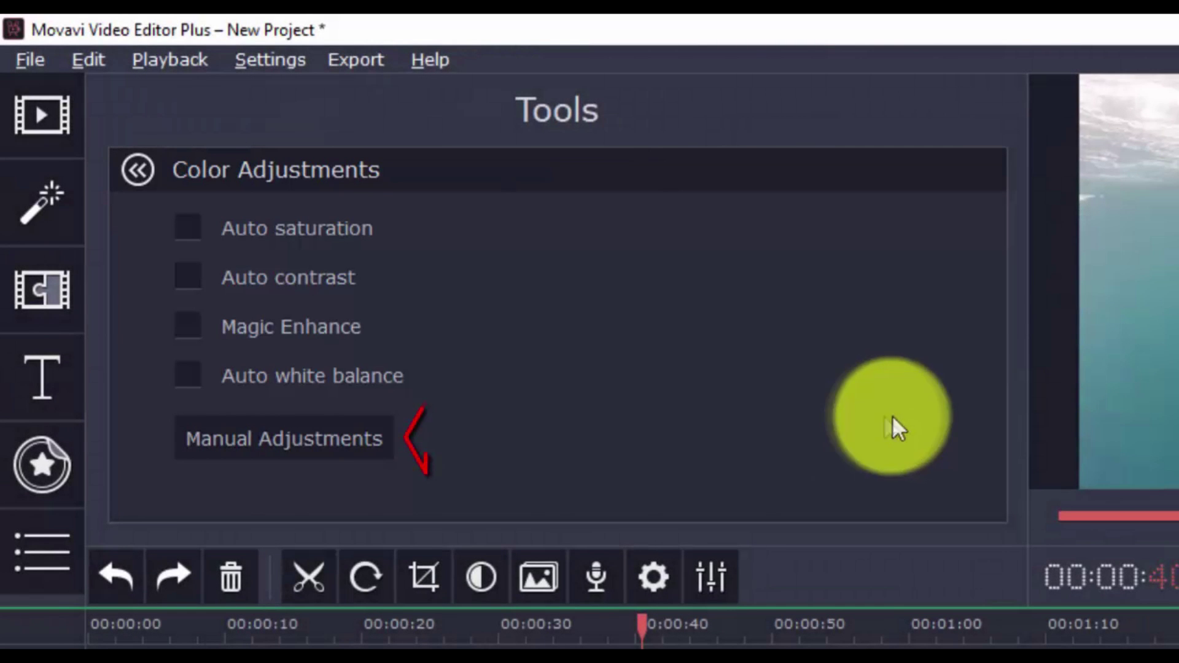
left_click(326, 432)
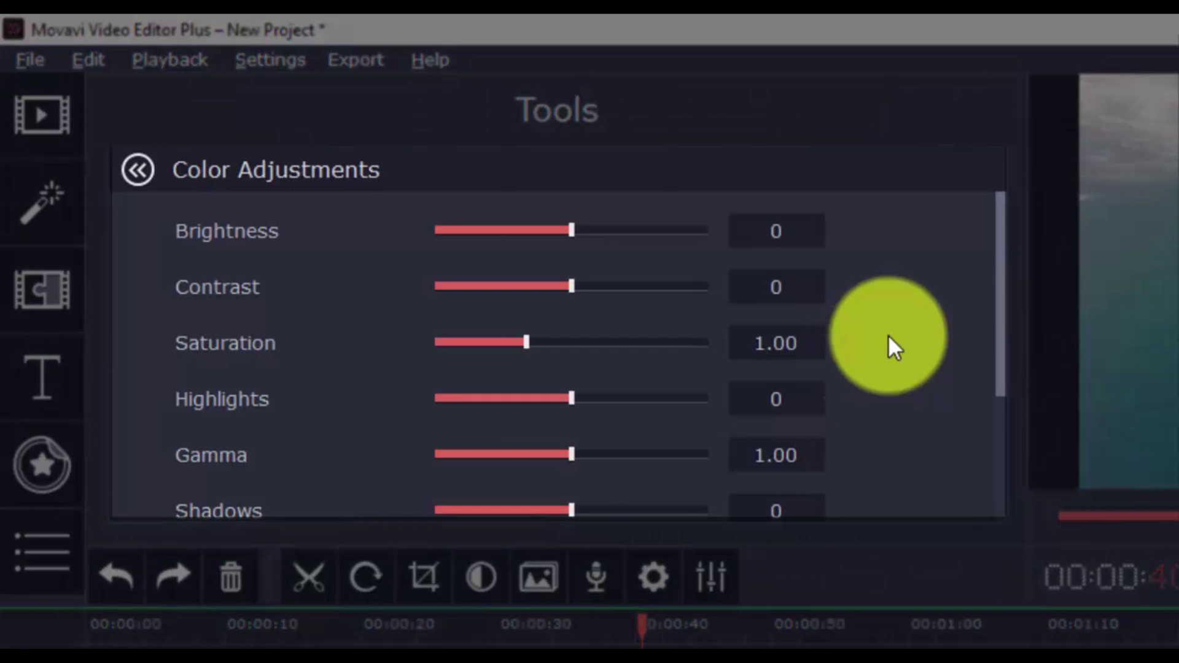
left_click_drag(997, 315, 1001, 453)
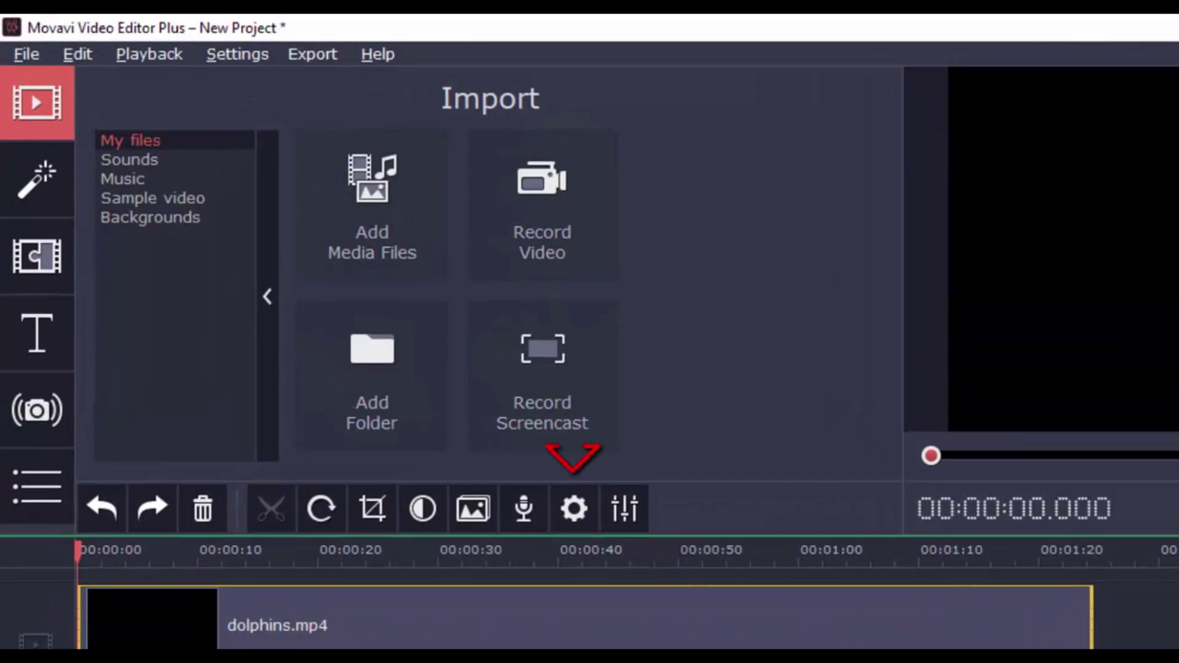
Set the clip speed to 92% and preview it from 27.4 seconds
left_click(573, 508)
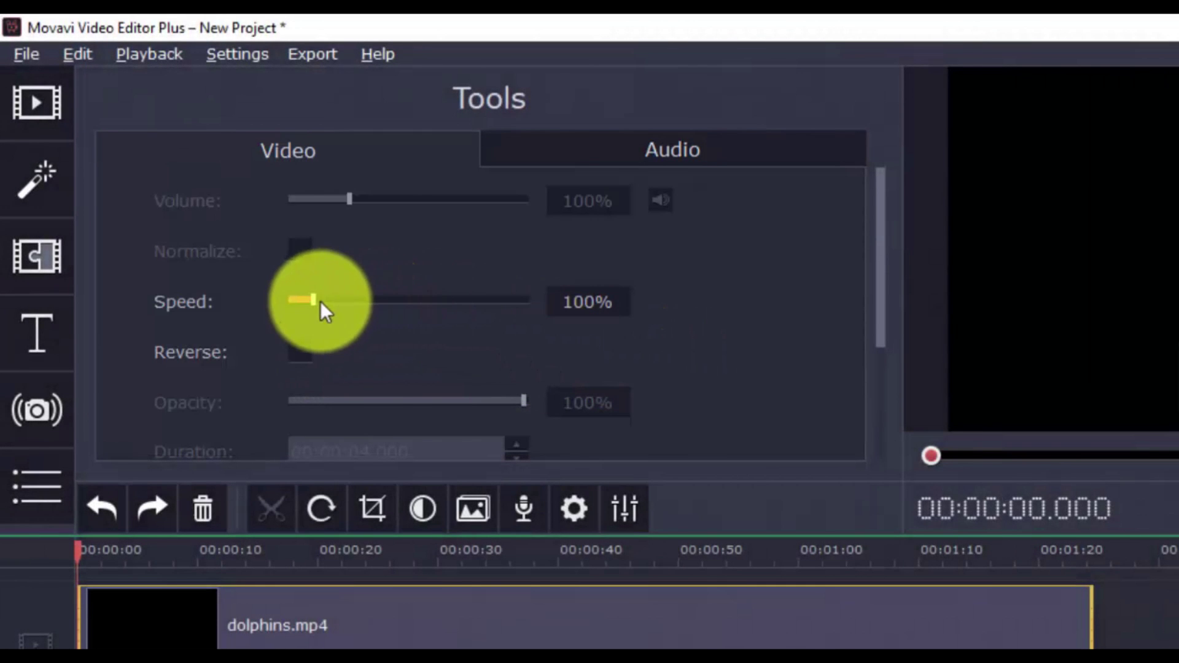
left_click(405, 620)
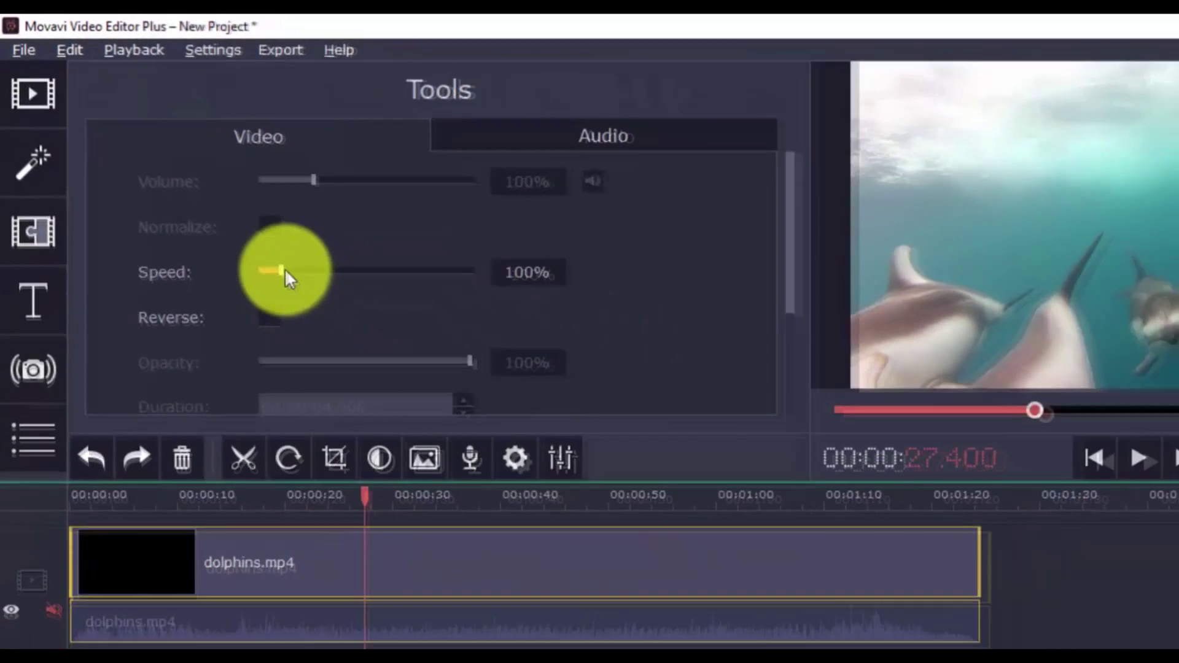
left_click_drag(285, 270, 283, 270)
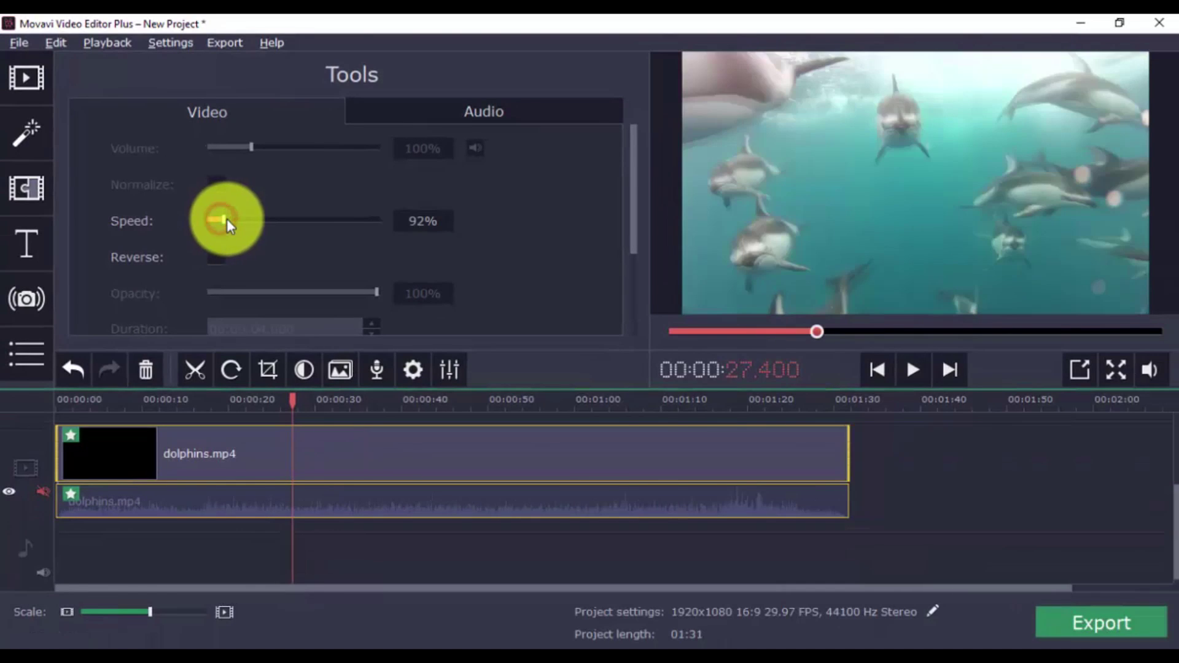
left_click_drag(227, 219, 227, 219)
left_click(925, 369)
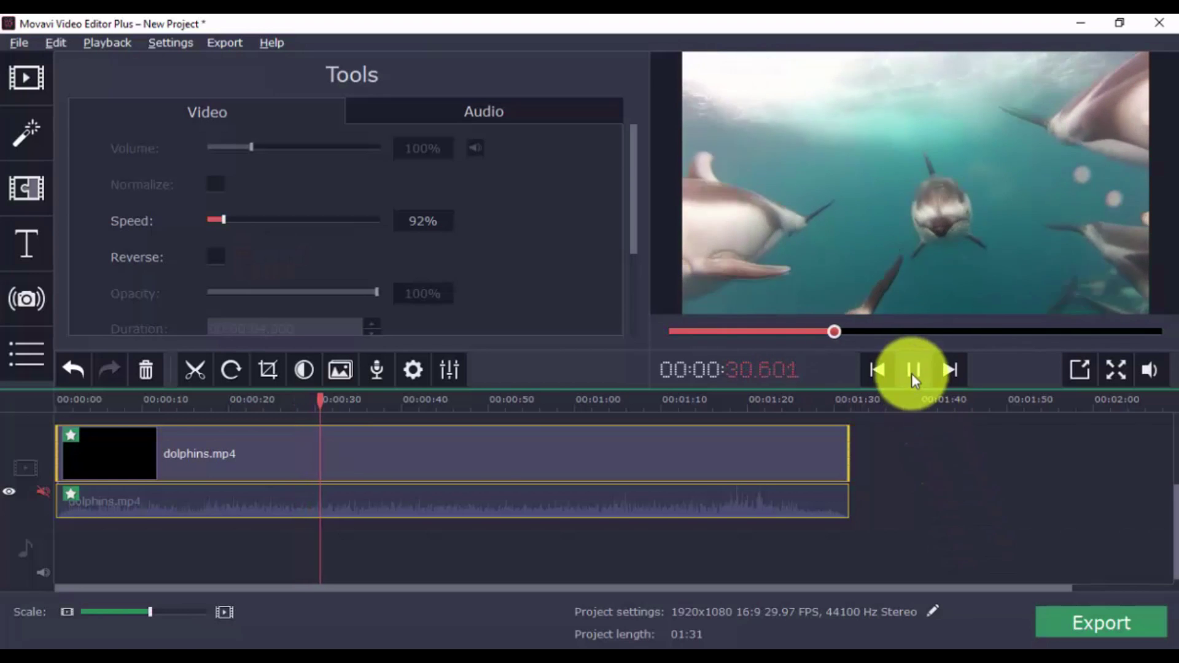
left_click(914, 369)
Reverse the clip, raise its speed to 179%, and preview the result
left_click(213, 255)
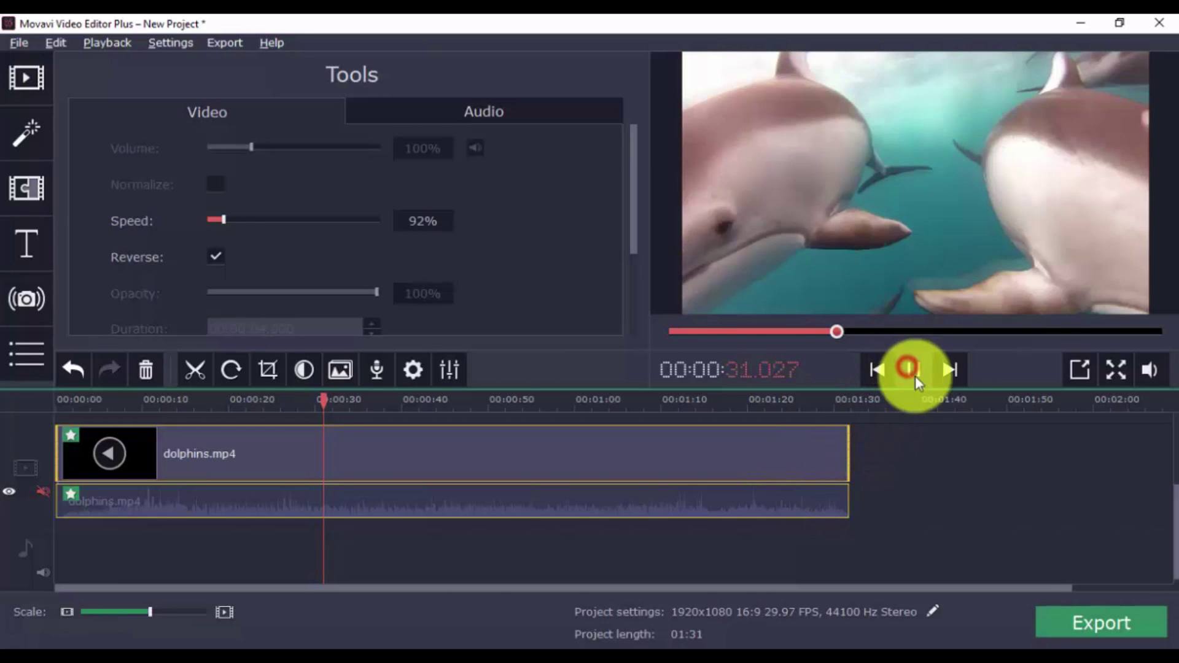
left_click(915, 376)
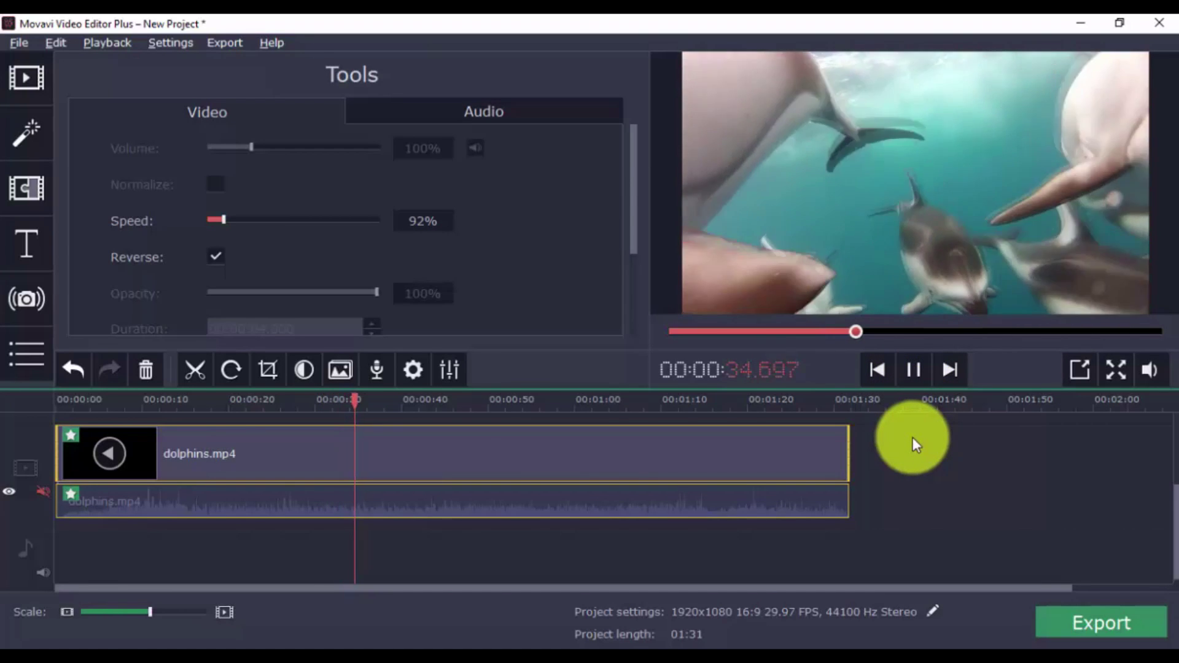
left_click(912, 369)
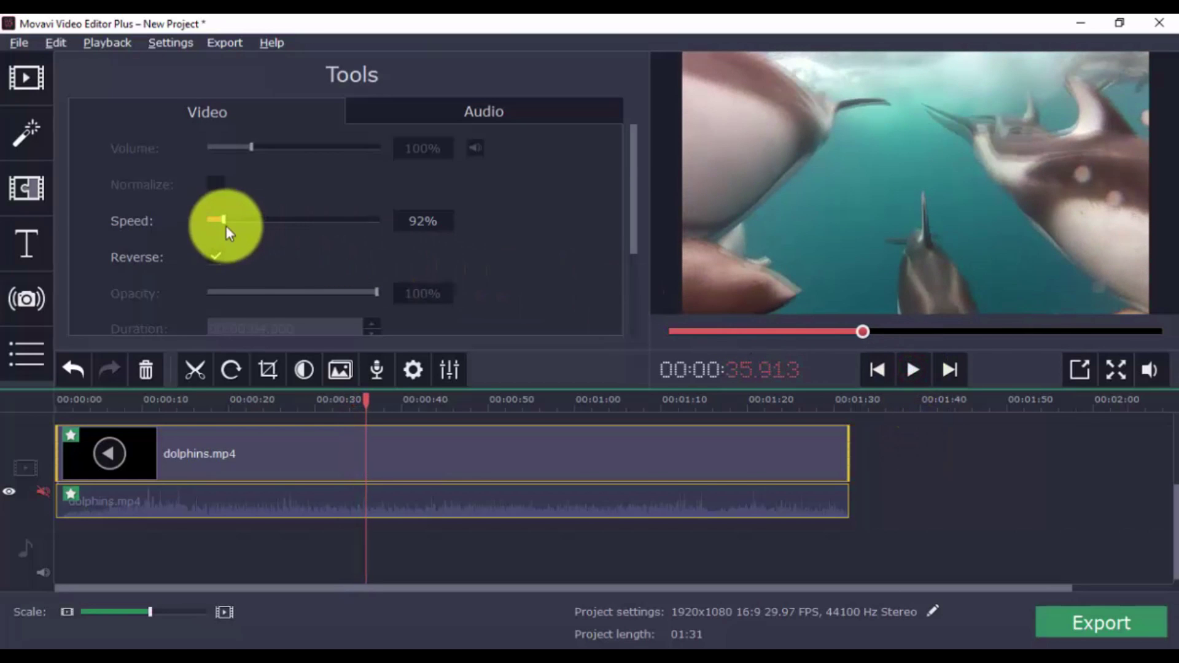
left_click_drag(226, 227, 239, 223)
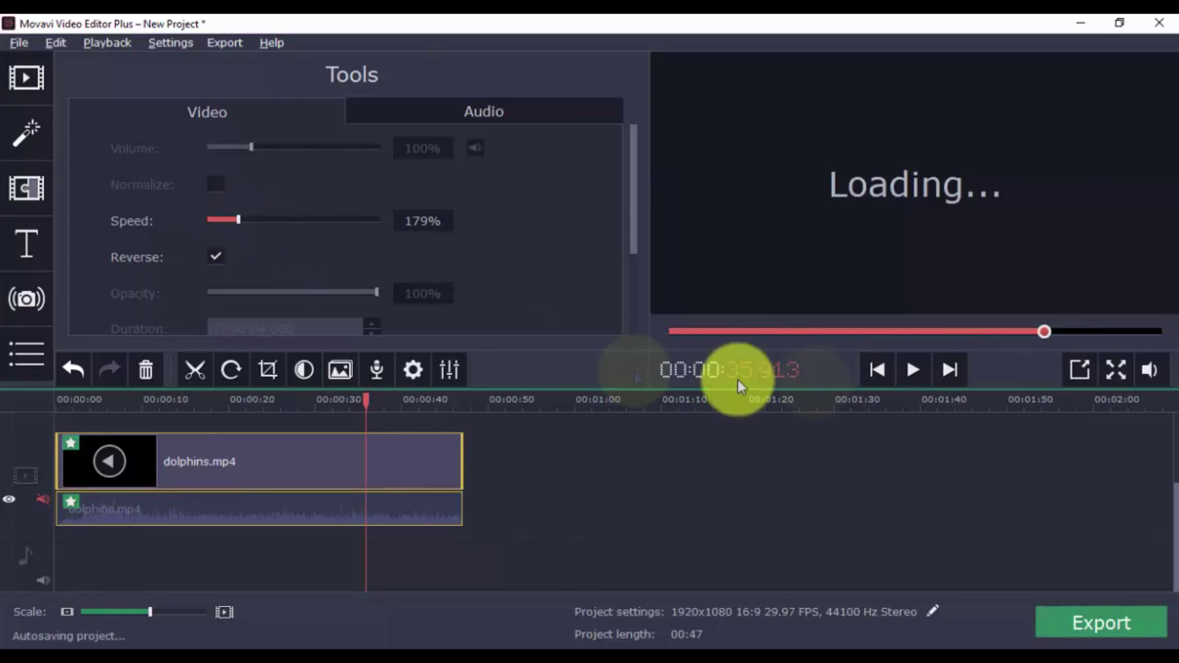
left_click(914, 371)
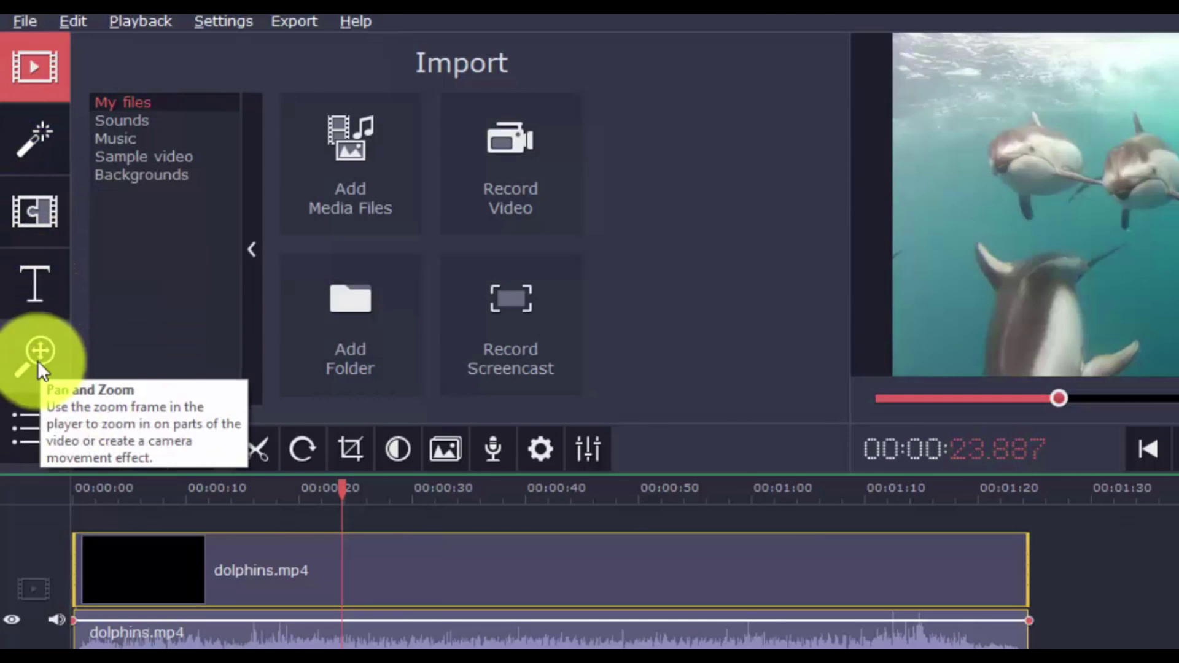
Show the More tools flyout with stickers and callouts
left_click(37, 423)
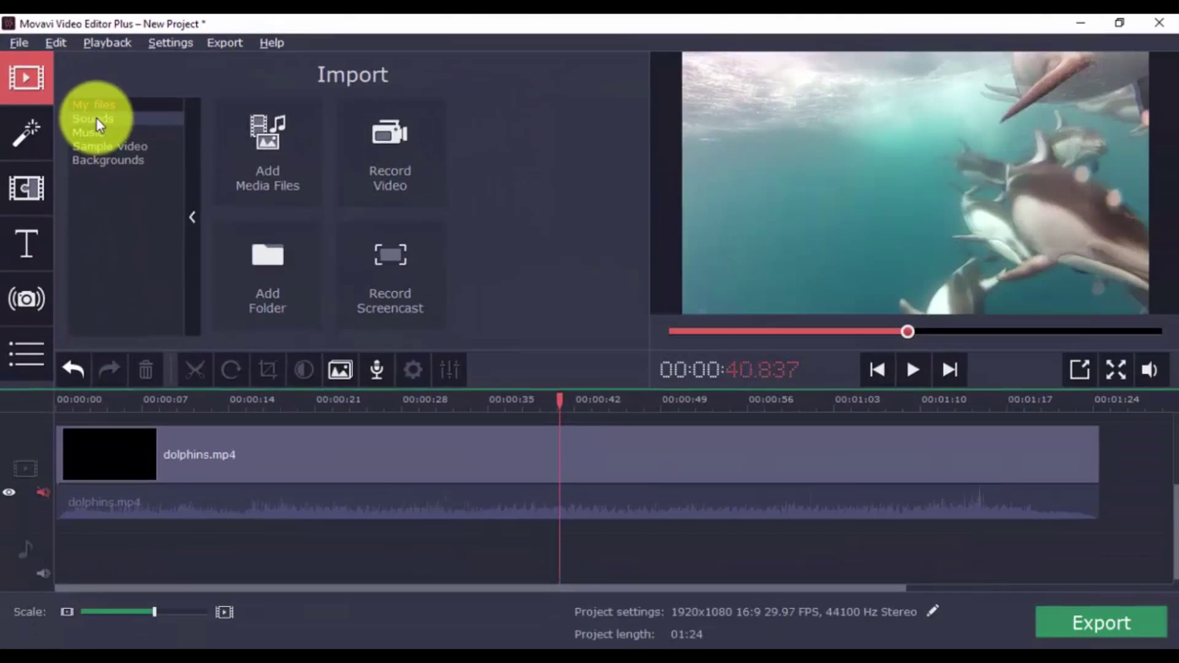
Add the Applause sound to the audio track, play it, then delete it
left_click(113, 137)
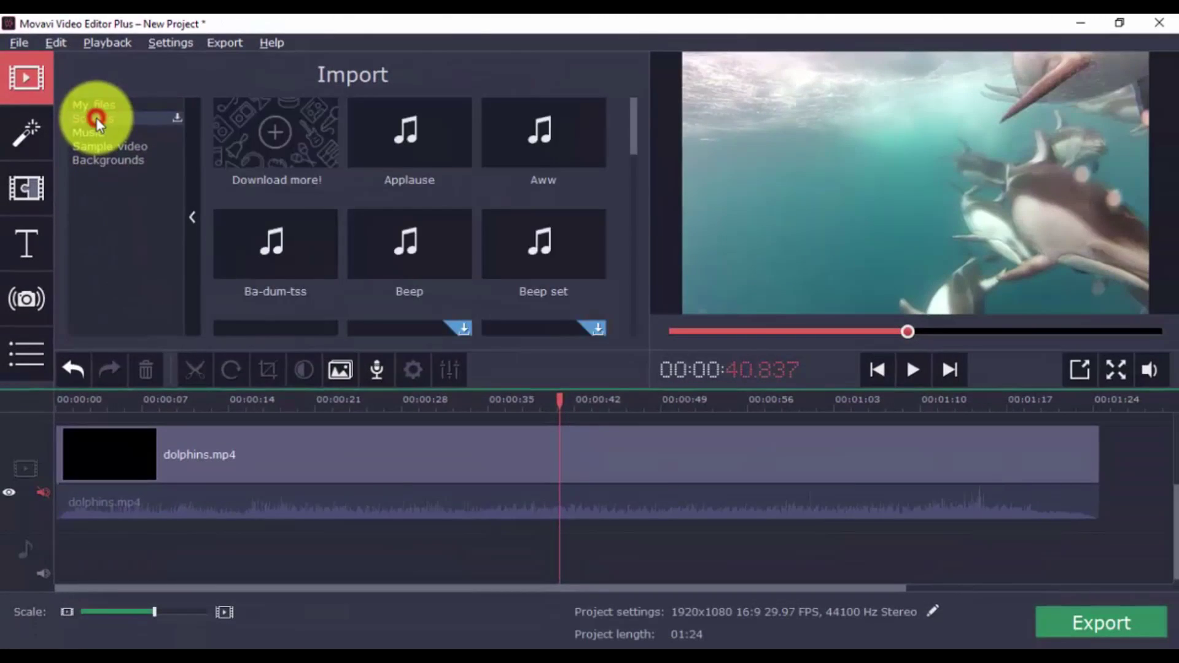
left_click(479, 173)
left_click(403, 151)
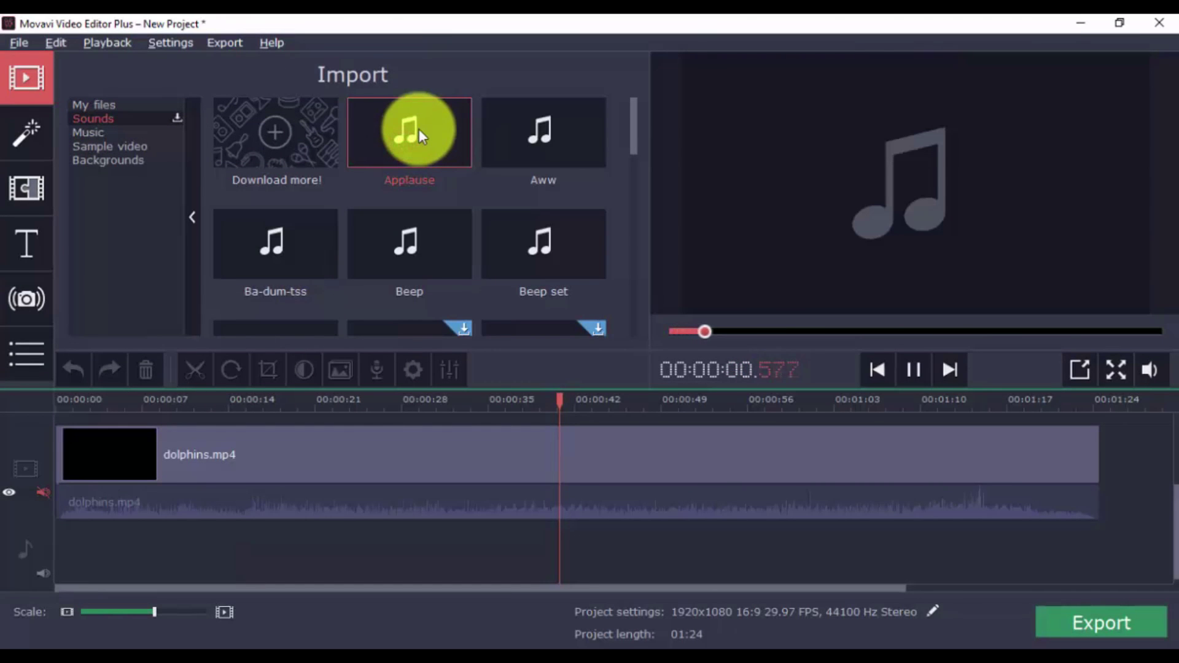
left_click_drag(419, 129, 536, 547)
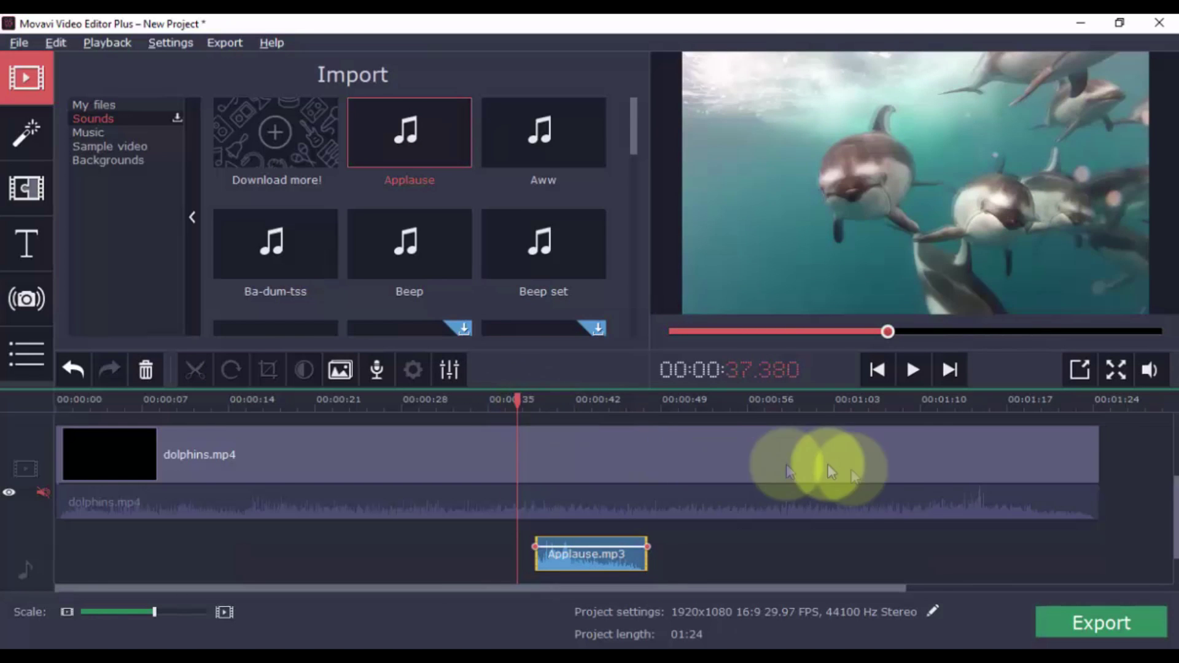
key("space")
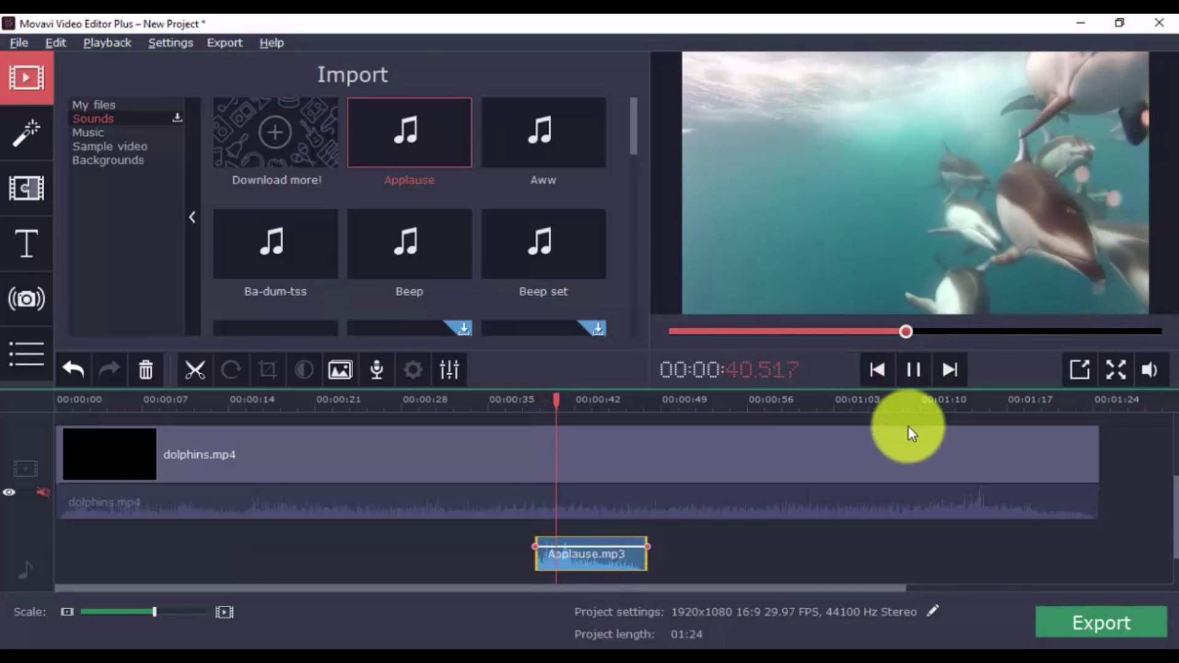
left_click(915, 372)
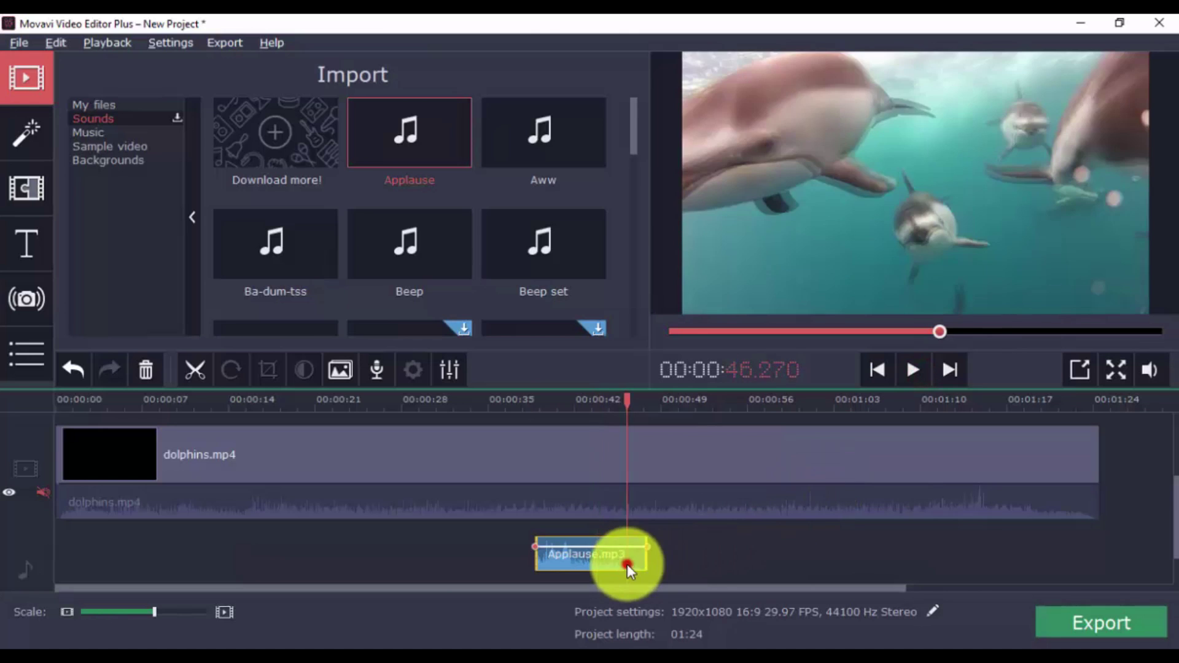
key("Delete")
Download Action Movie music, place it at 00:42, and play the project
left_click(154, 132)
left_click(399, 129)
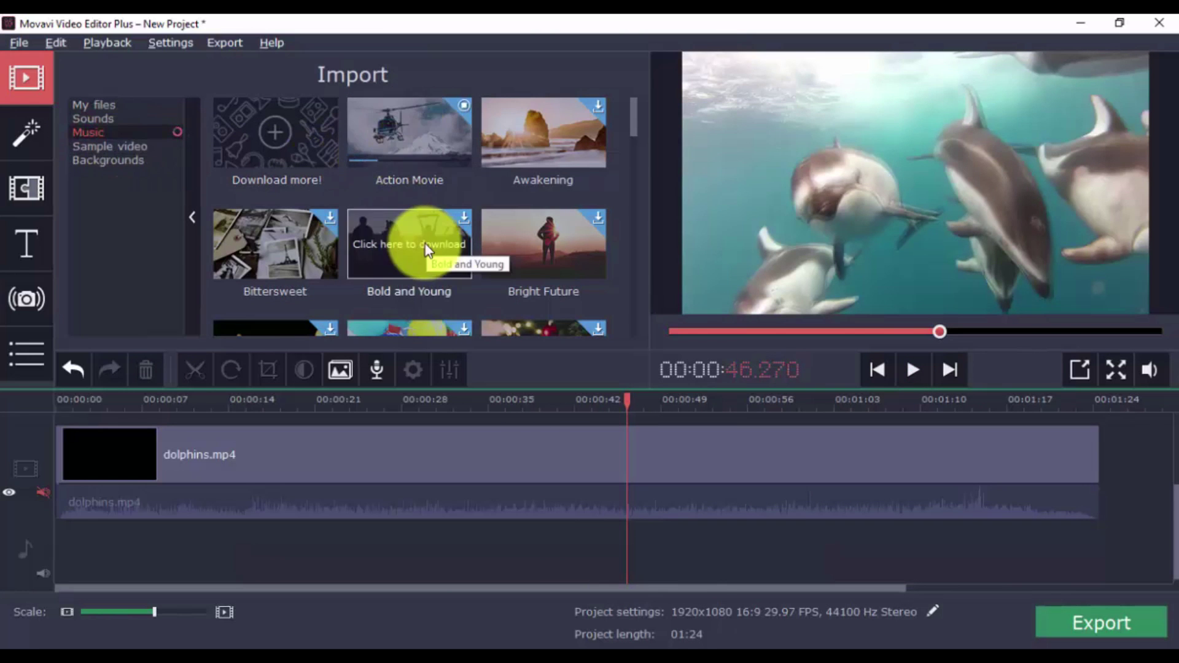
left_click_drag(408, 179, 593, 556)
left_click(915, 372)
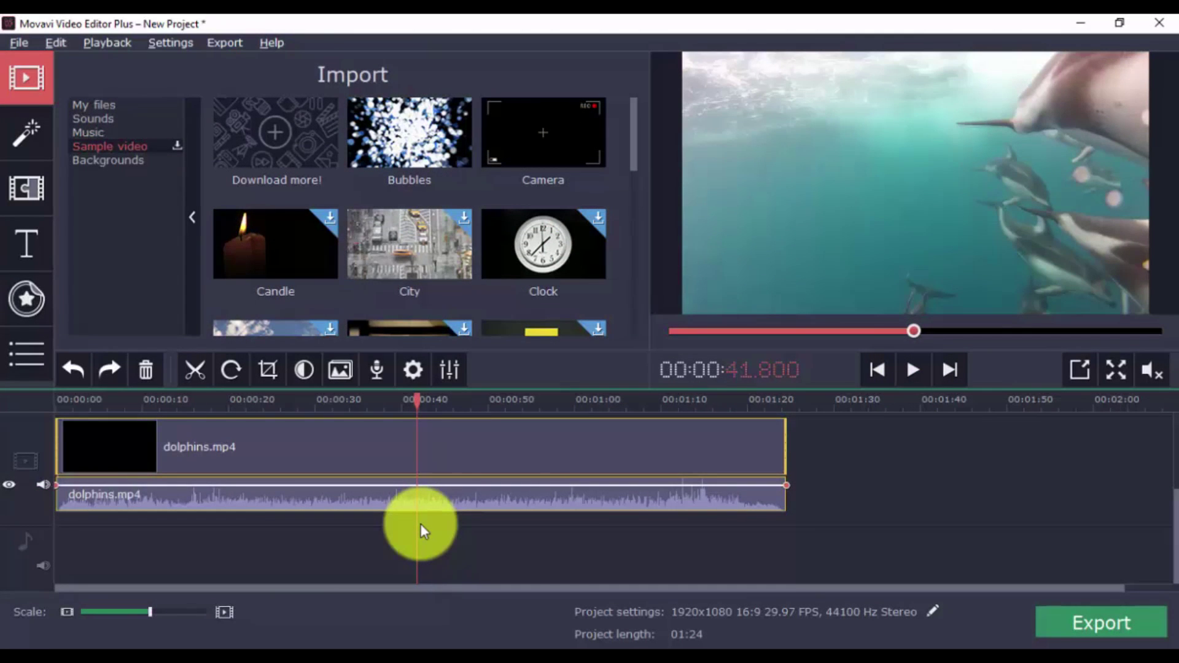
Place the Bubbles sample clip on an overlay track and enlarge it to fill the preview
left_click_drag(422, 128, 422, 424)
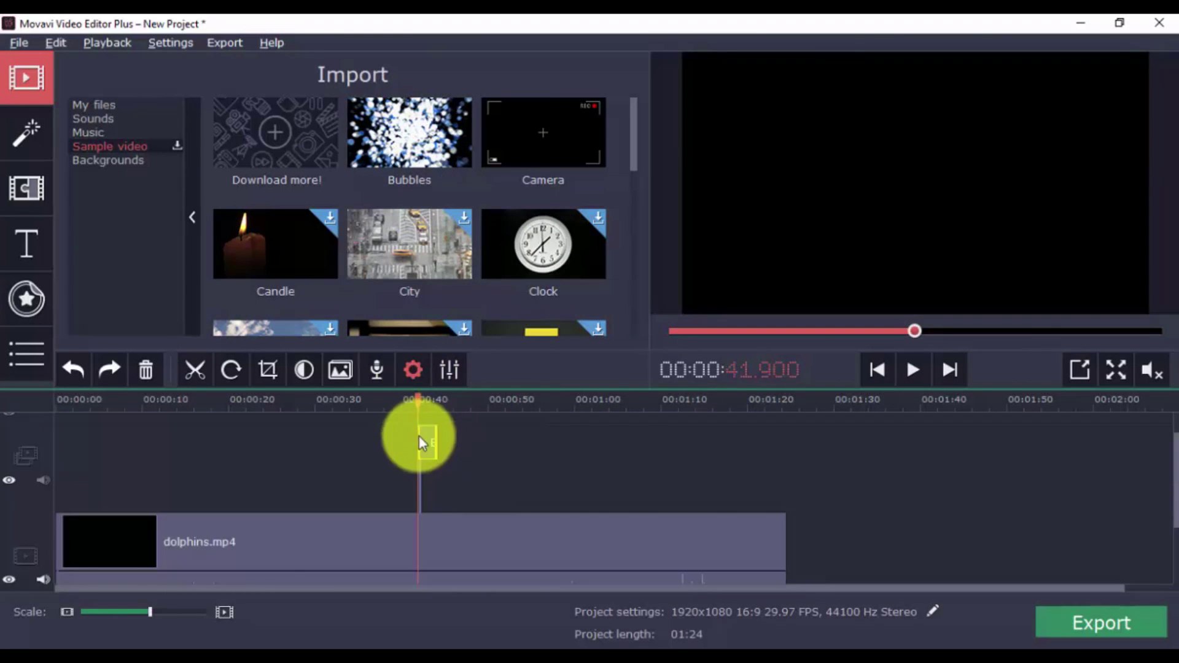
left_click_drag(917, 199, 698, 111)
Try the Glass mosaic filter on the dolphins clip, then remove it
left_click(908, 370)
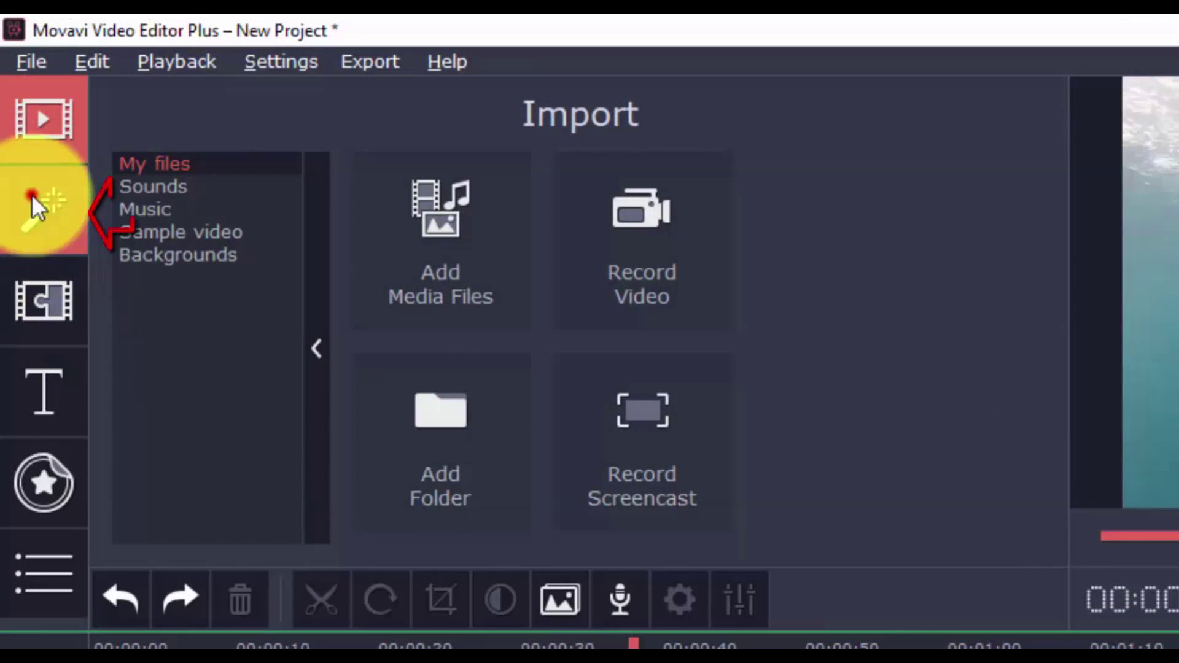
left_click(20, 124)
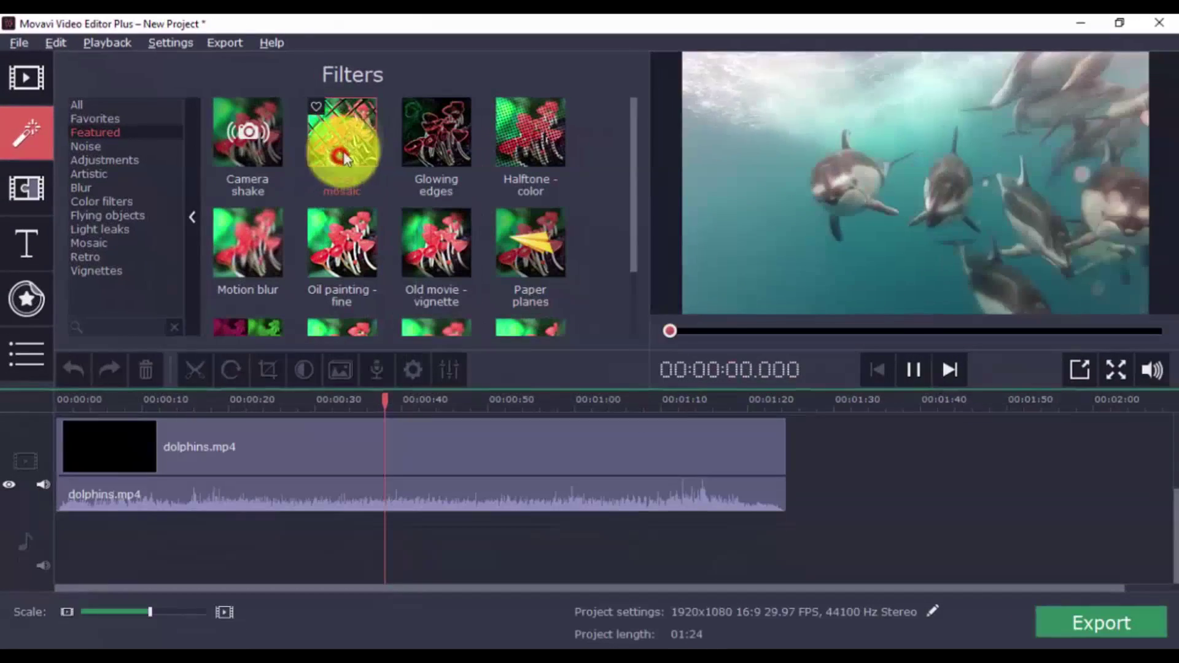
left_click(438, 163)
left_click_drag(446, 155, 531, 487)
left_click_drag(423, 385, 429, 459)
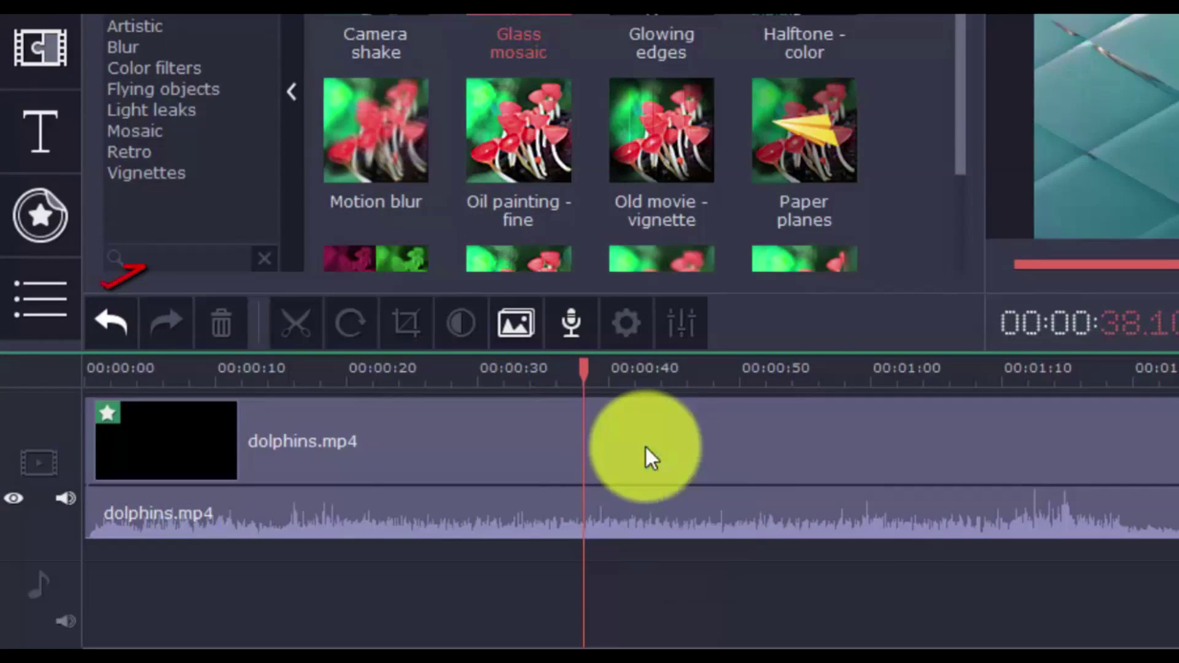
left_click(122, 331)
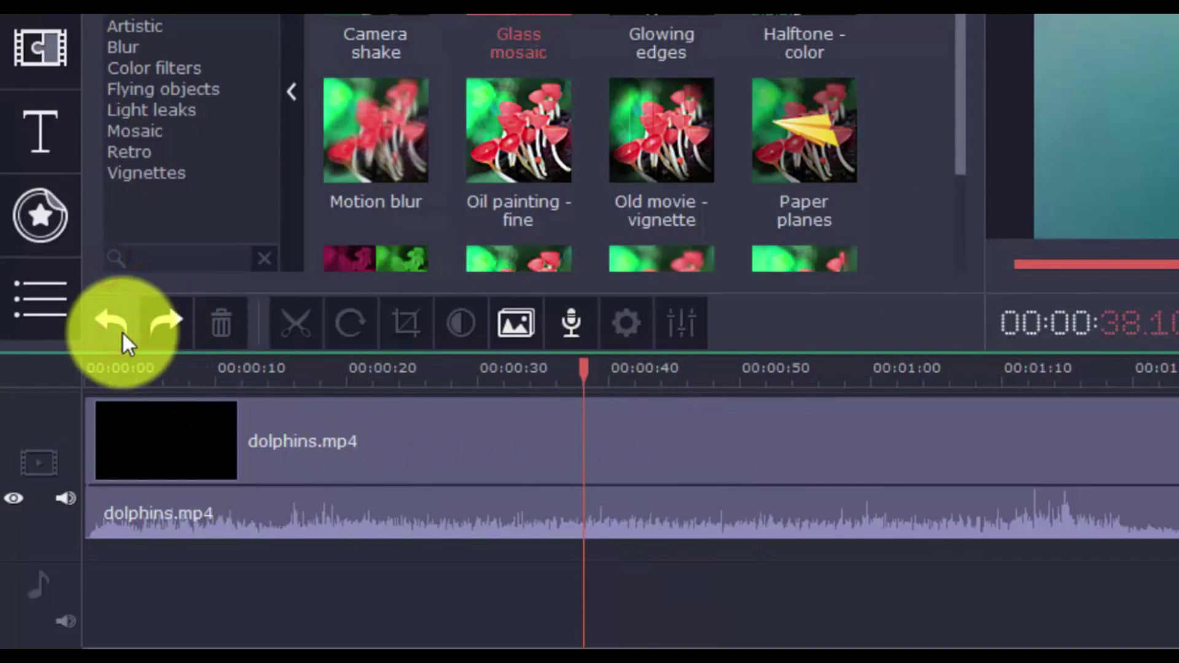
Apply Old movie - vignette to the clip and split it at 38 seconds
left_click(666, 133)
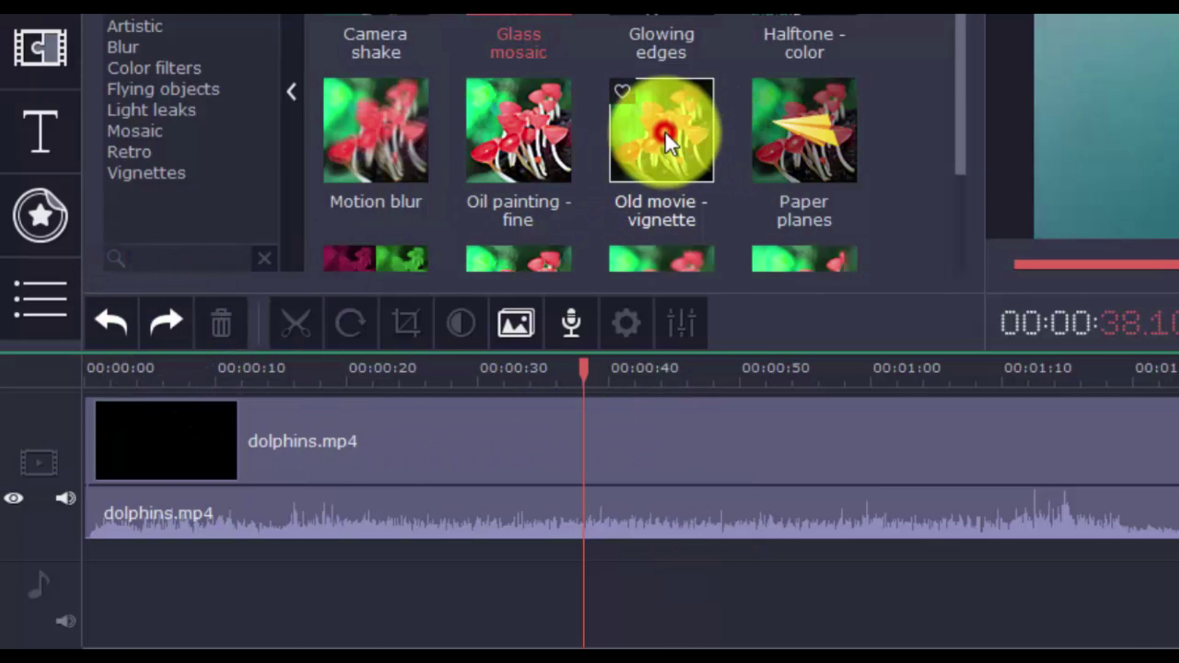
left_click_drag(666, 132, 665, 448)
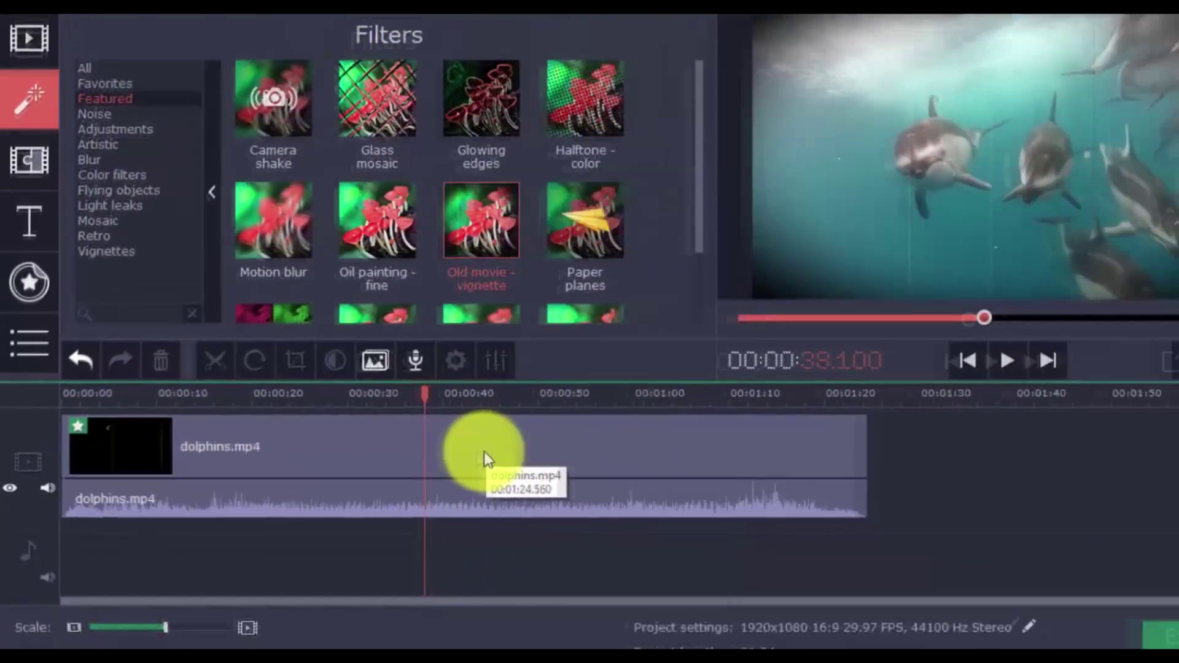
key("ctrl+b")
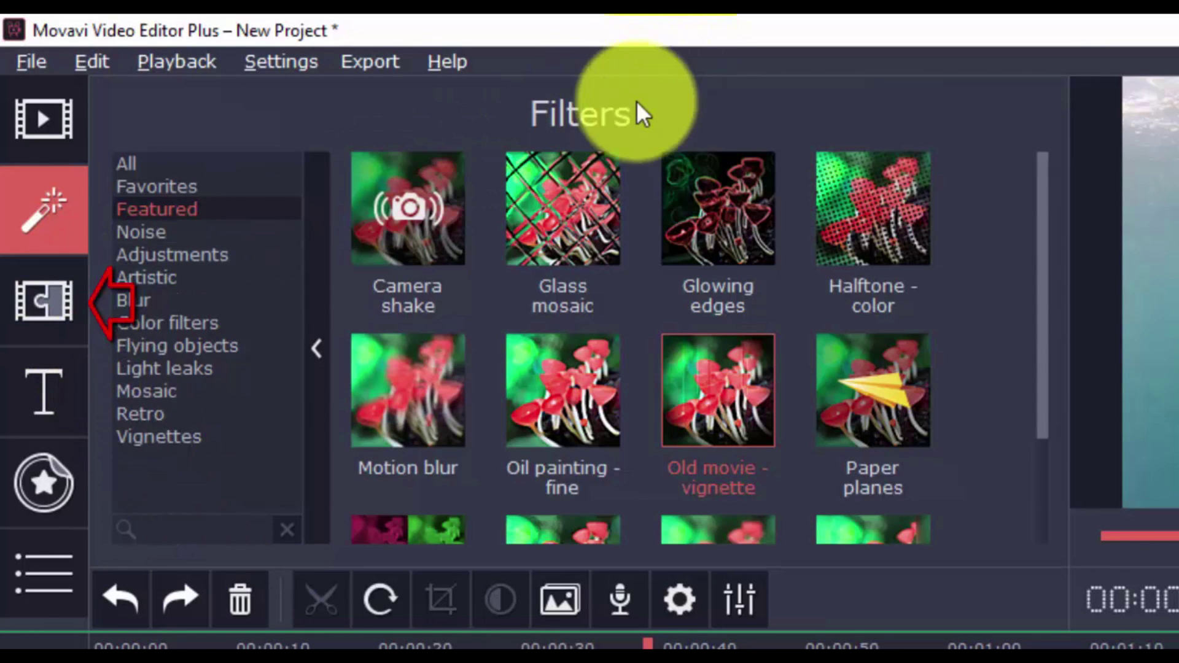
Try Circle out, then put Disintegrate on the 00:38 join and replay from there
left_click(37, 302)
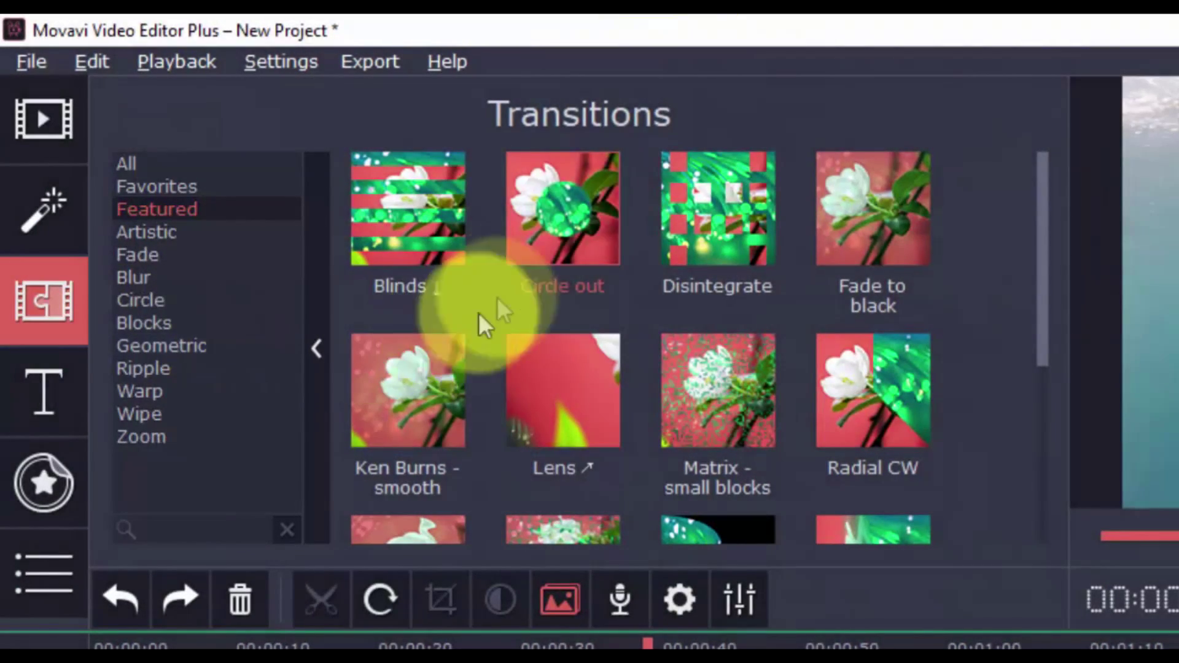
left_click(580, 216)
left_click_drag(582, 210, 633, 633)
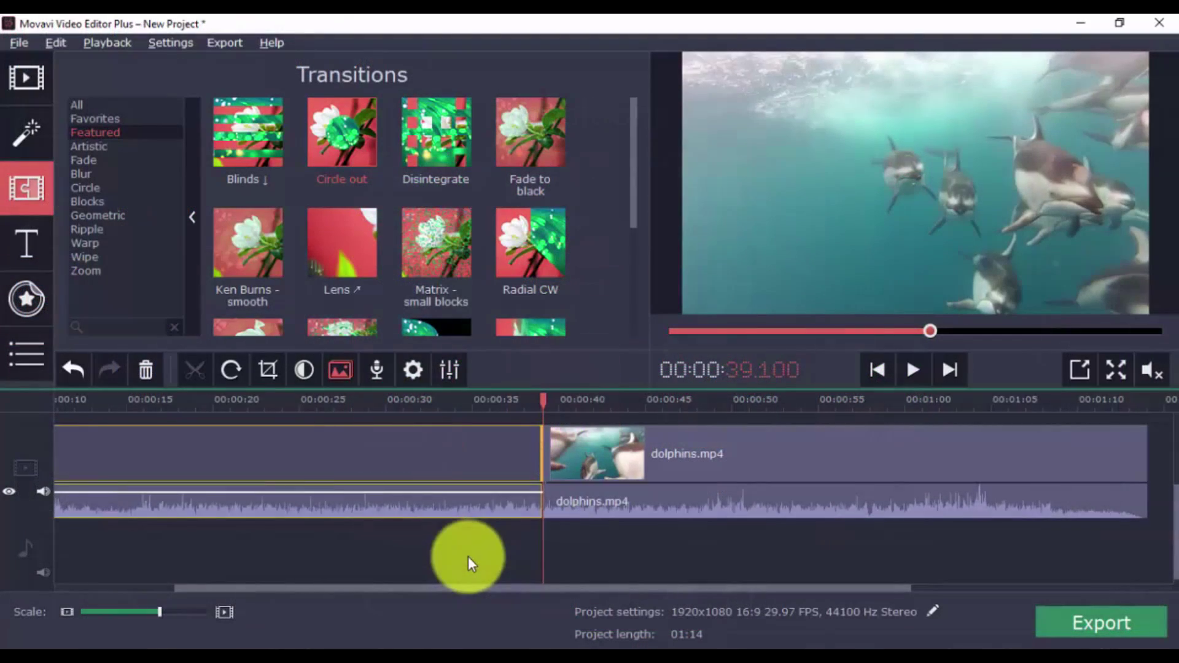
left_click(432, 126)
left_click_drag(437, 127, 540, 472)
left_click(527, 419)
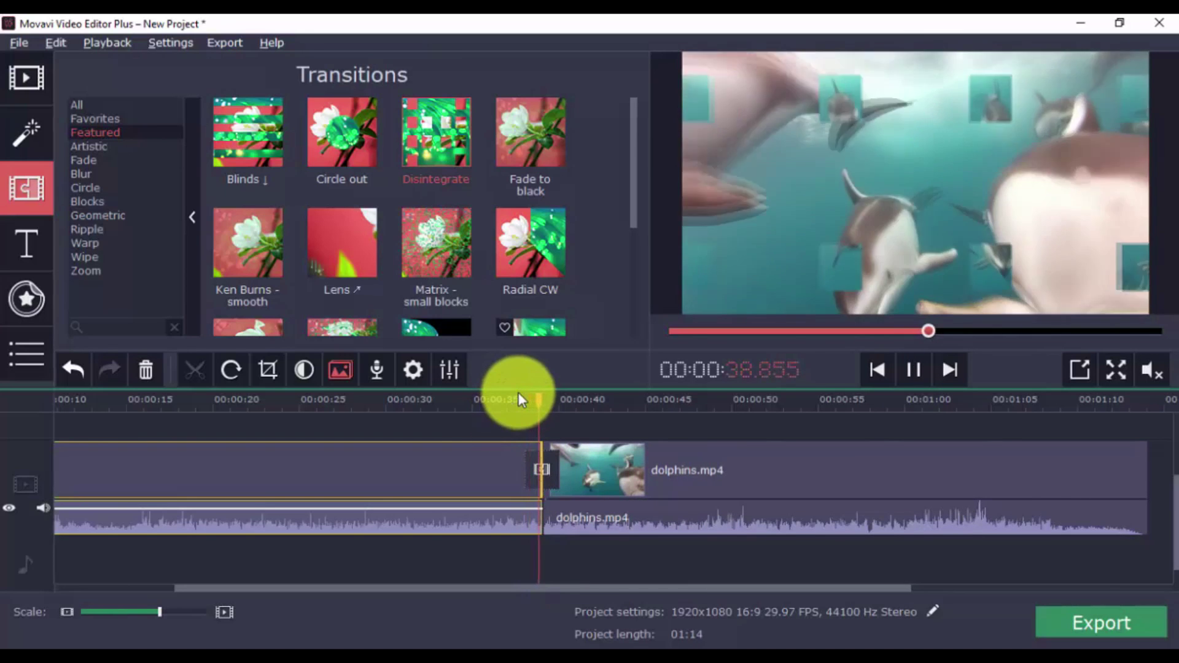
Lengthen the duration of the existing transition in its settings
left_click(912, 370)
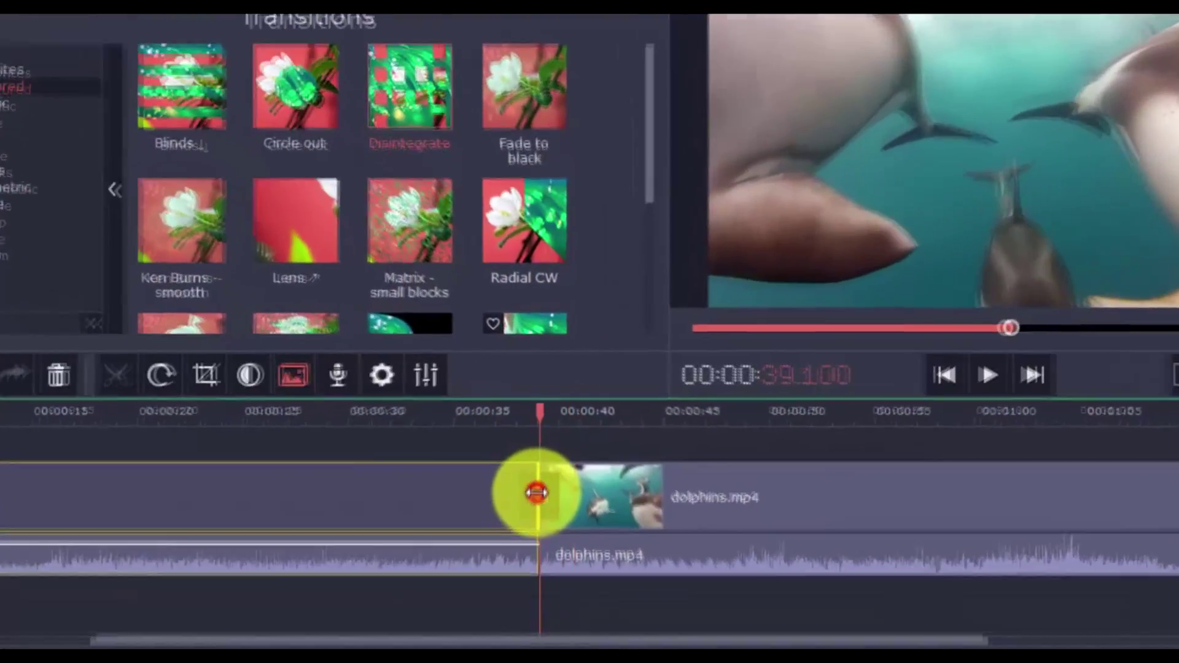
double_click(542, 468)
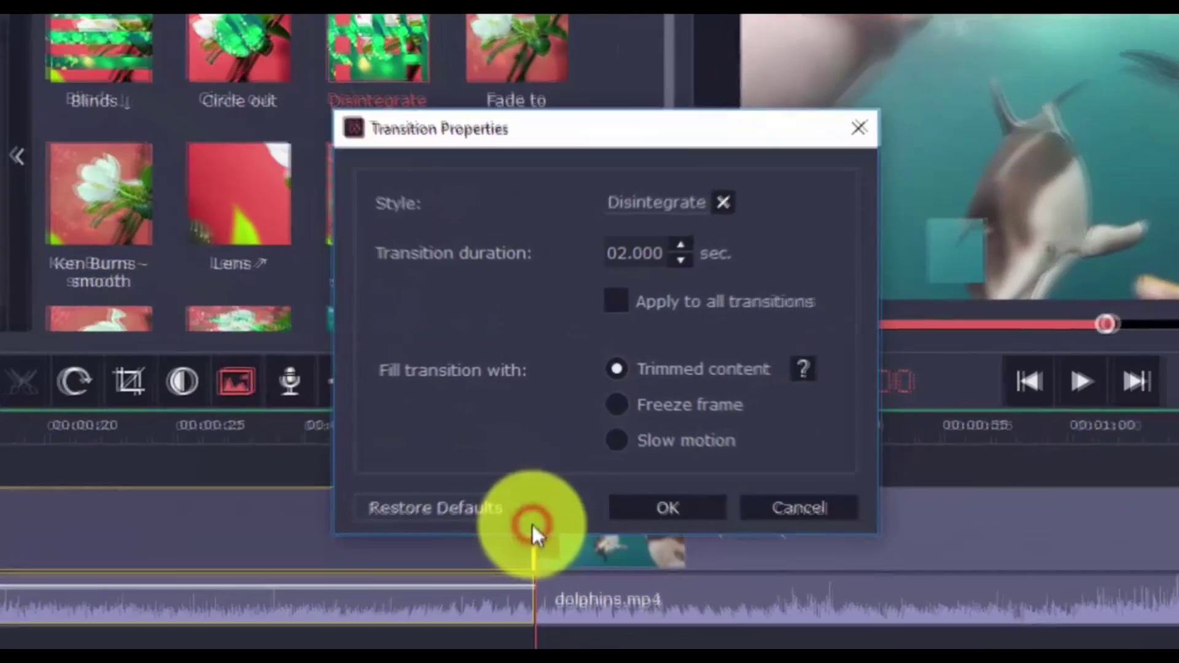
left_click(646, 275)
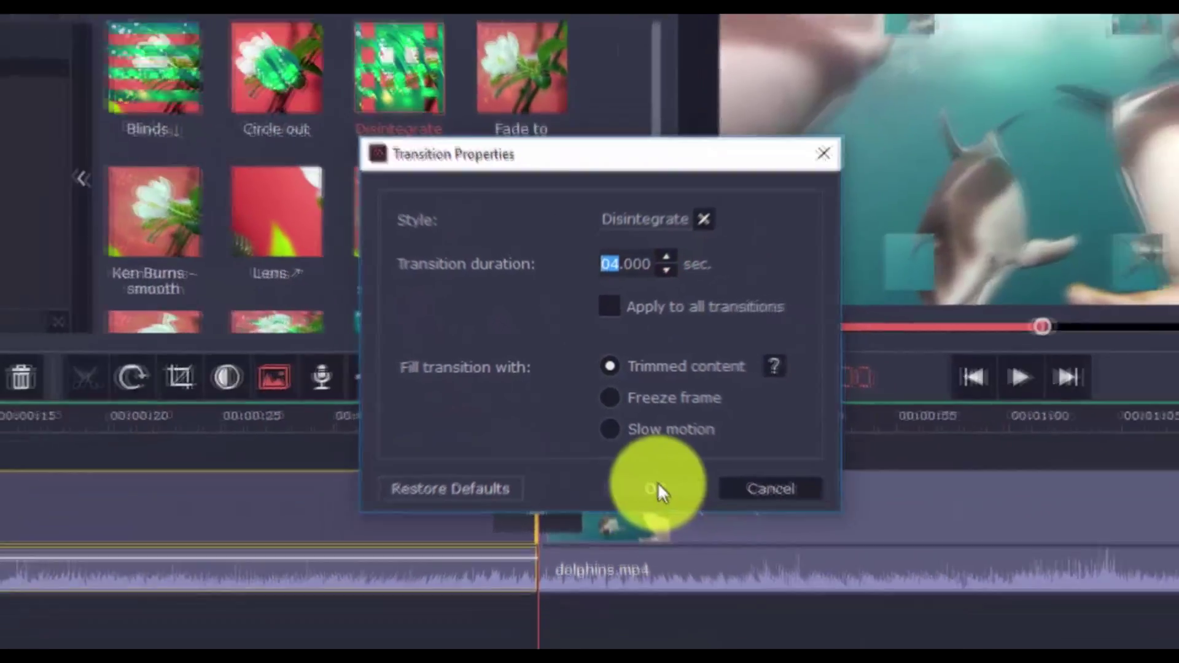
left_click(670, 510)
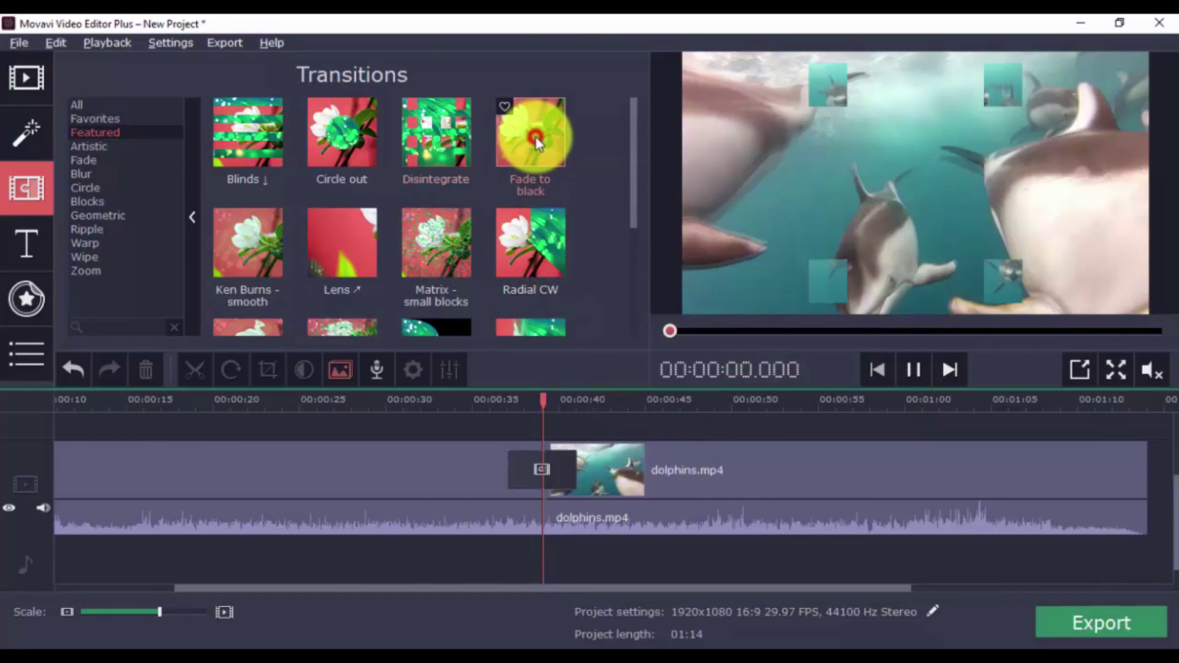
Place a Fade to black transition at the clip junction and preview it
left_click_drag(536, 135, 527, 476)
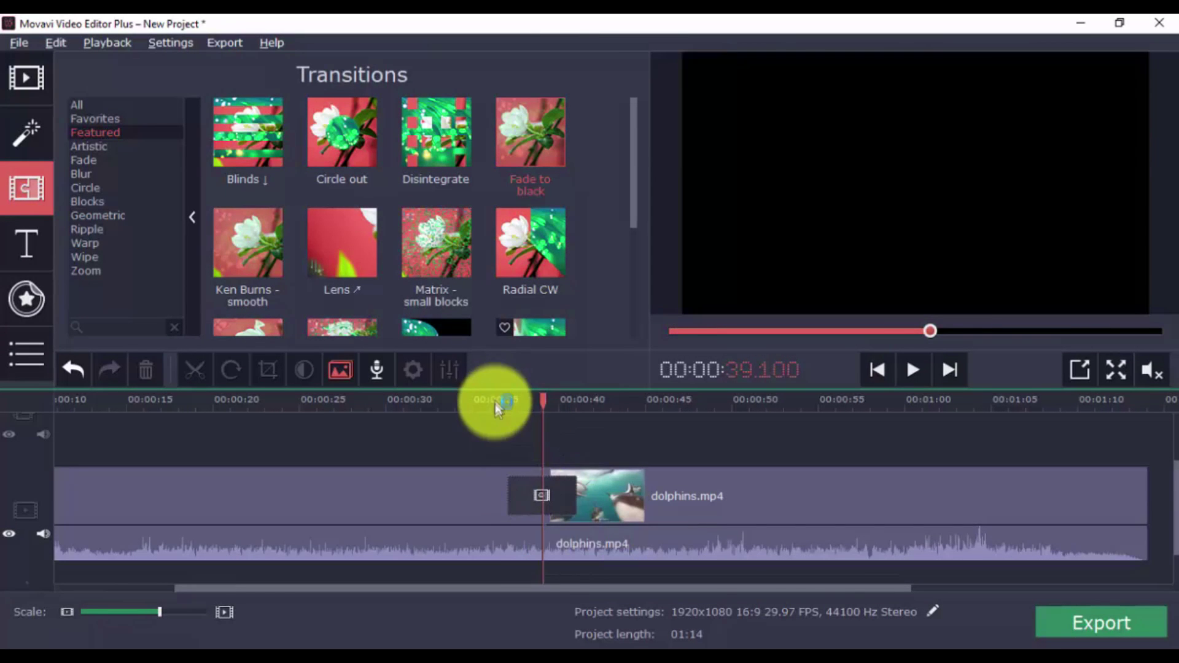
left_click(498, 400)
key("space")
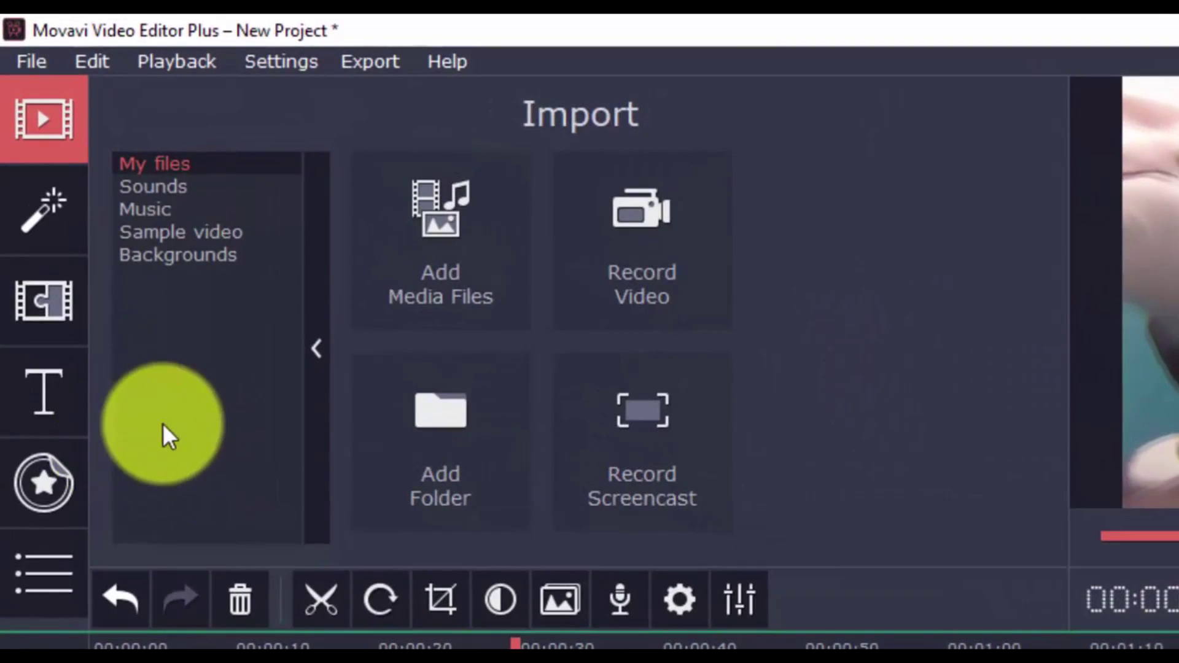
Add the Basic 'Fading text' title to the title track
left_click(54, 395)
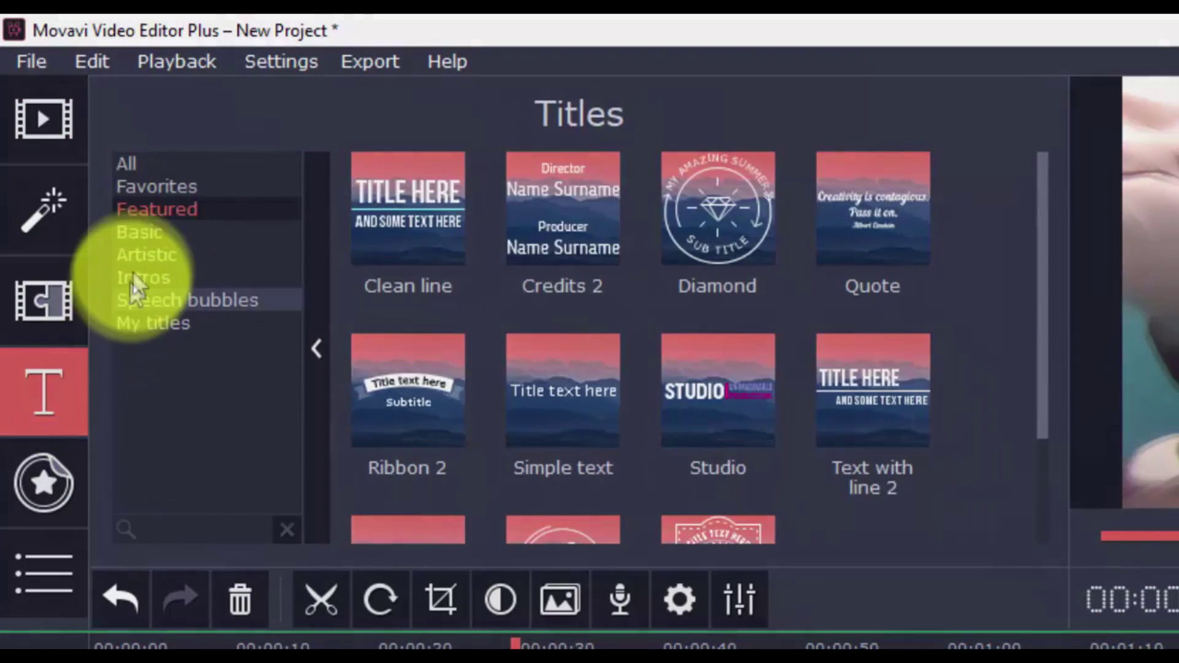
left_click(146, 230)
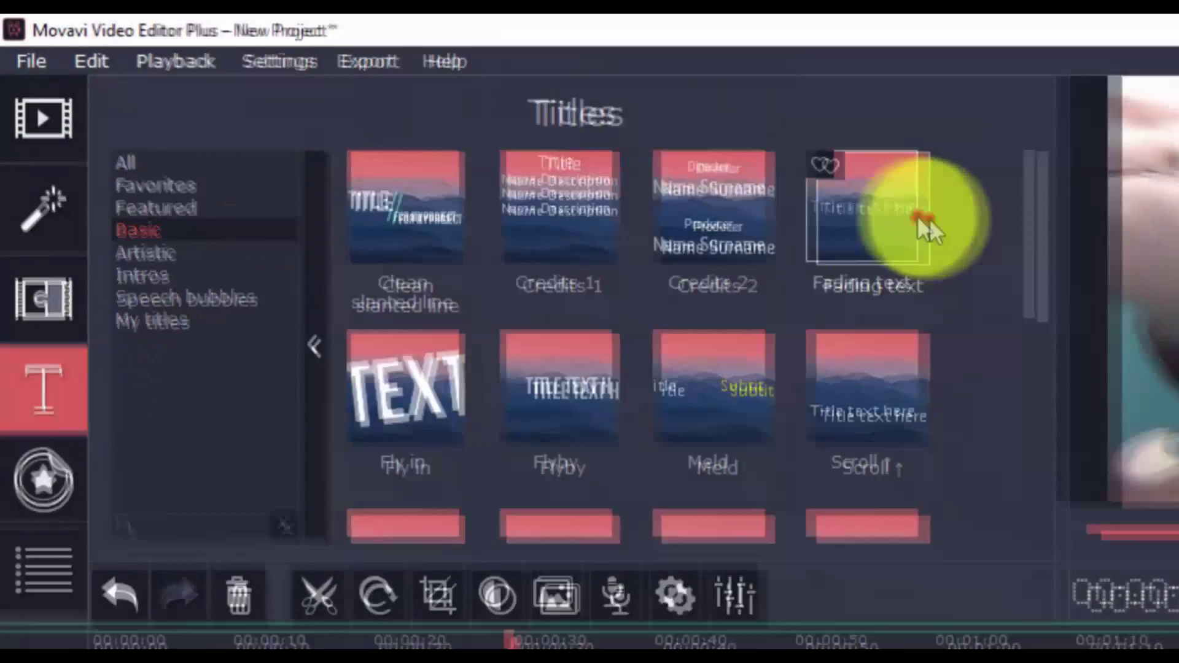
left_click_drag(903, 214, 758, 599)
left_click_drag(461, 369, 406, 425)
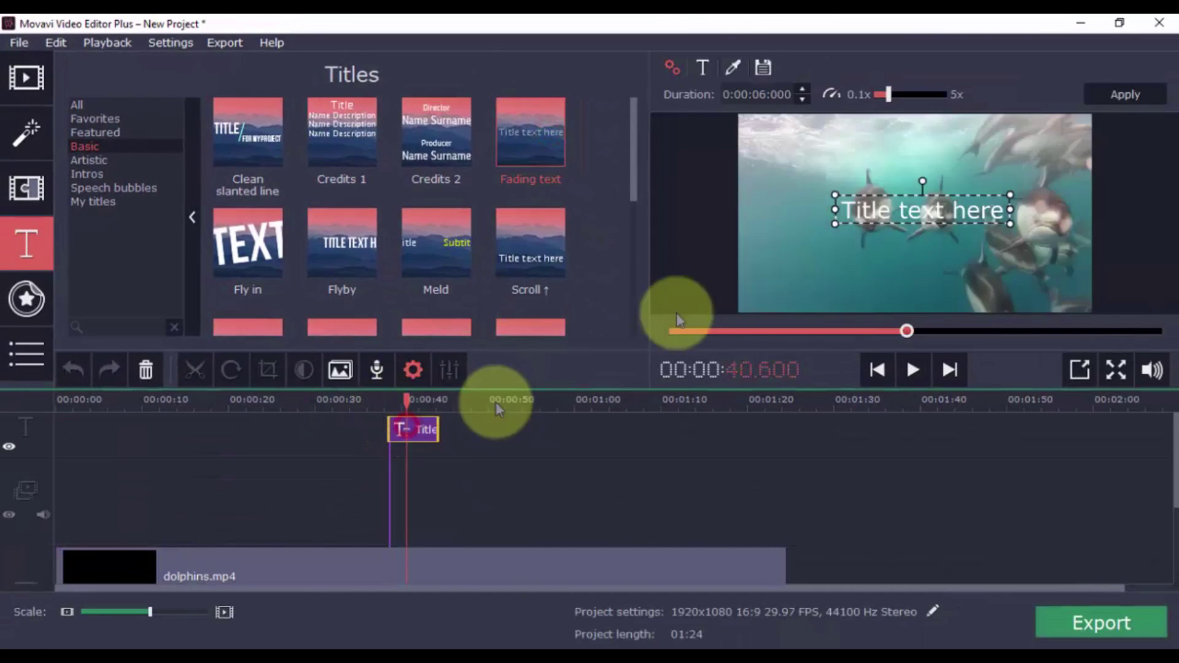
Replace the title's placeholder text with a 'Directed by' credit naming the director
left_click(947, 209)
key("ctrl+a")
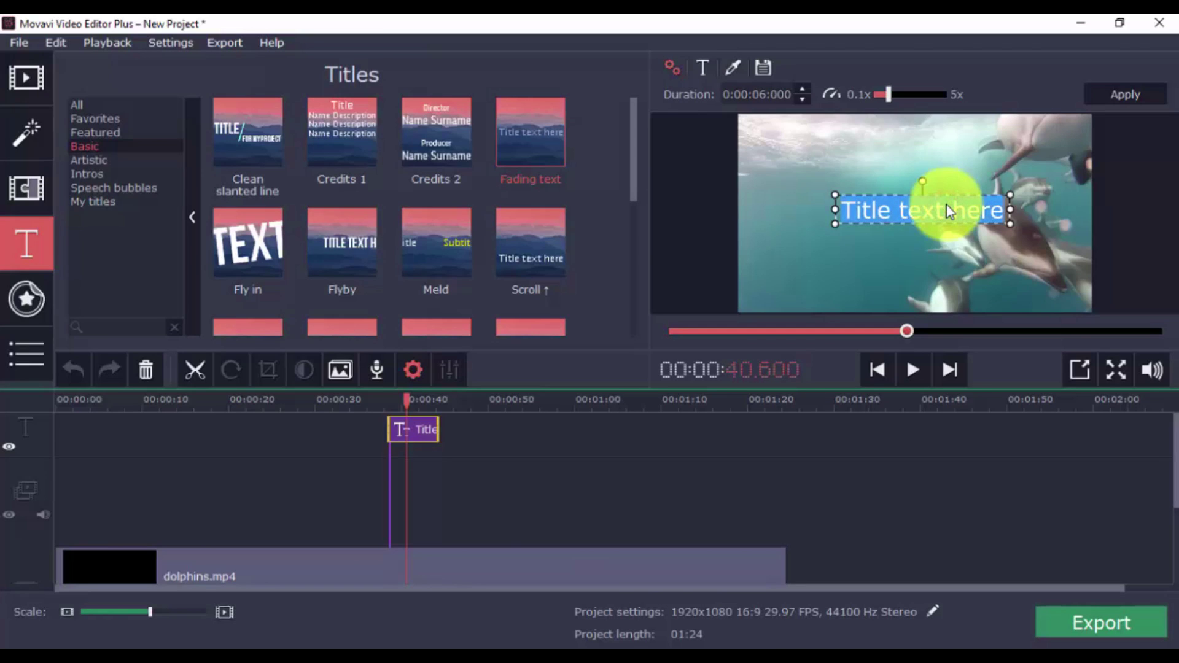
type("Directed by Mark")
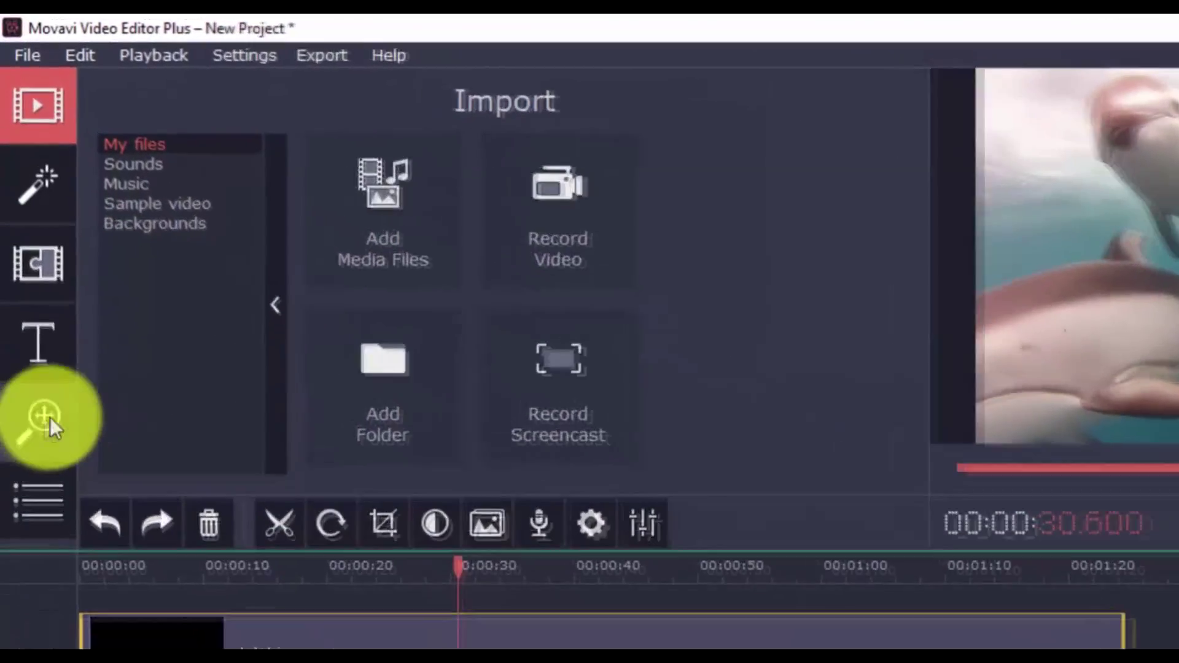
Apply a Pan effect to the dolphins clip and adjust its framing rectangle in the preview
left_click(27, 298)
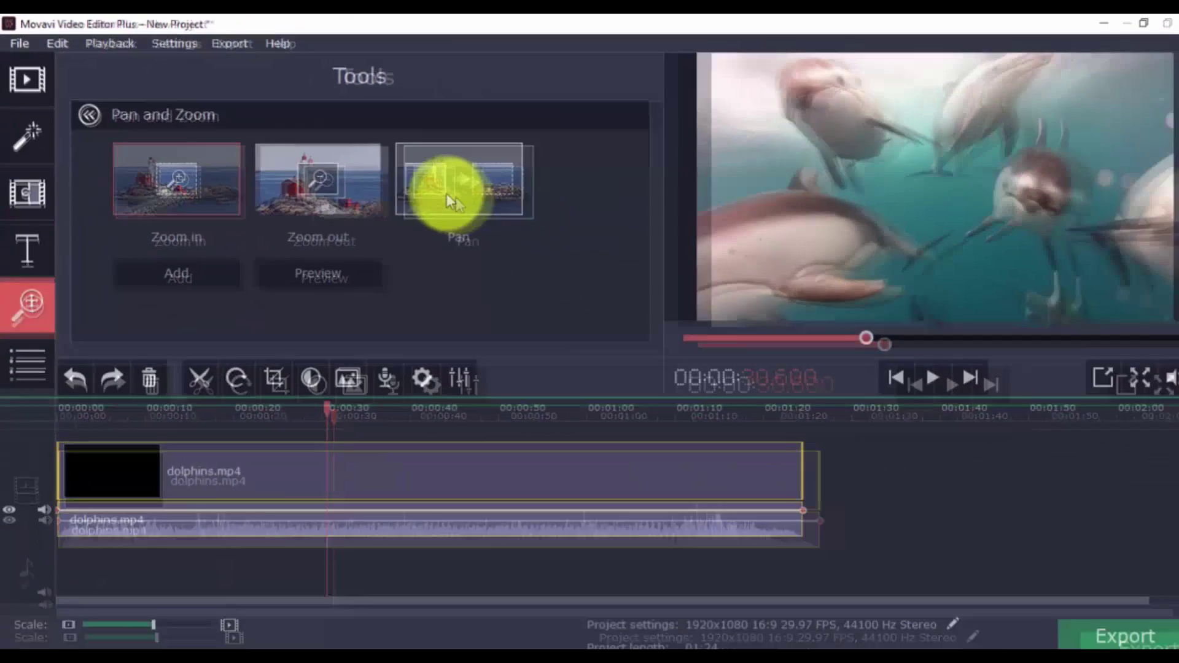
left_click(718, 305)
left_click(172, 267)
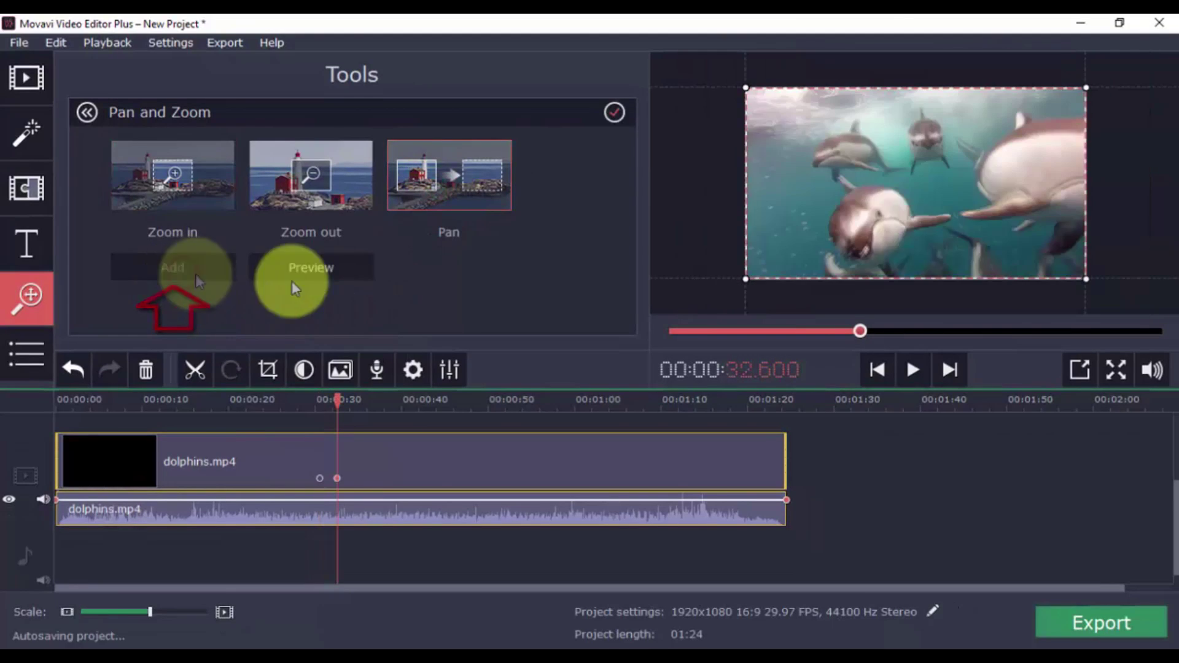
mouse_move(892, 208)
left_mouse_down()
mouse_move(933, 213)
mouse_move(904, 219)
left_mouse_up()
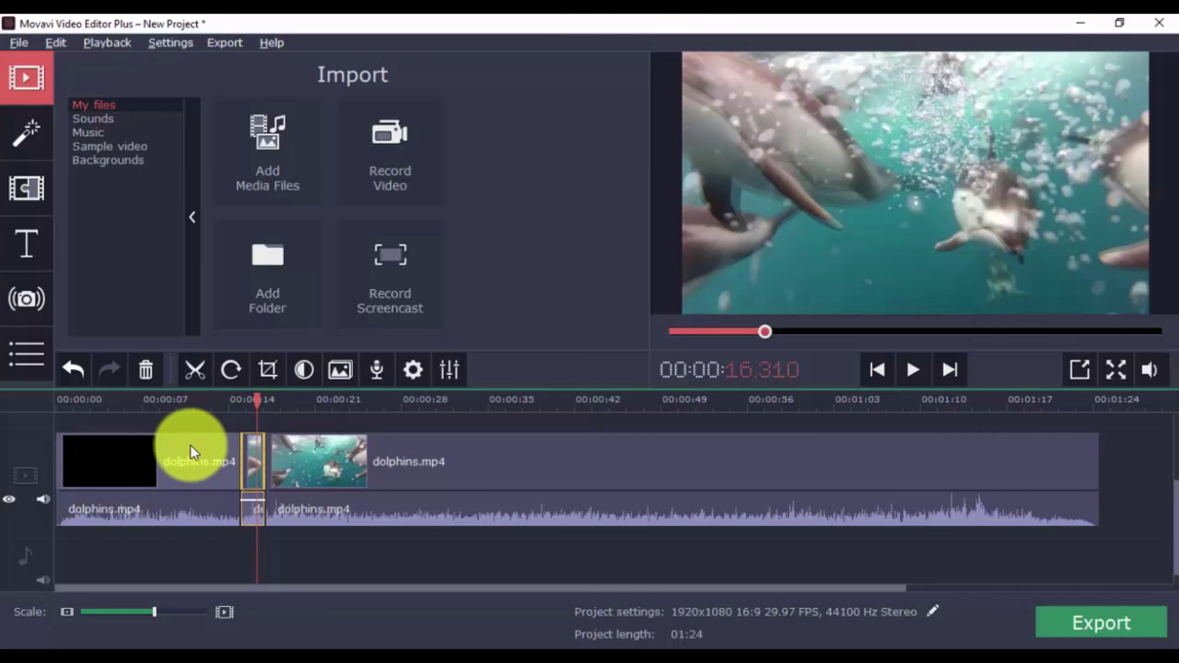
Stabilize the short dolphins clip at Accuracy 15 and Shaking 5, then play the preview
left_click(19, 305)
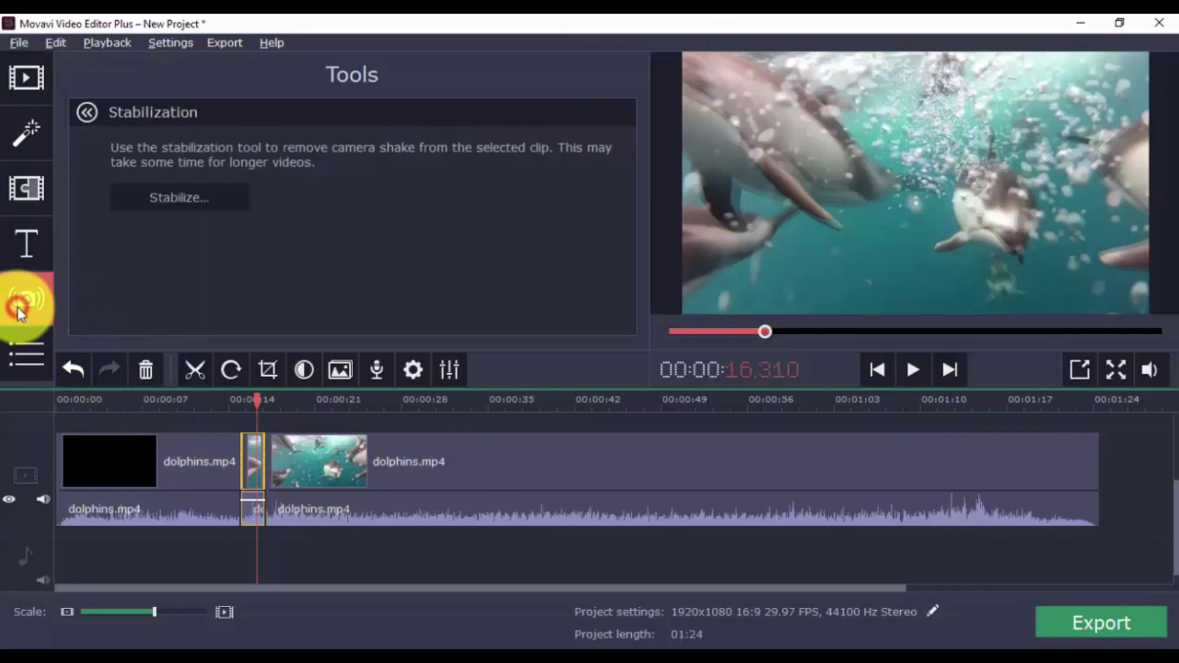
left_click(251, 456)
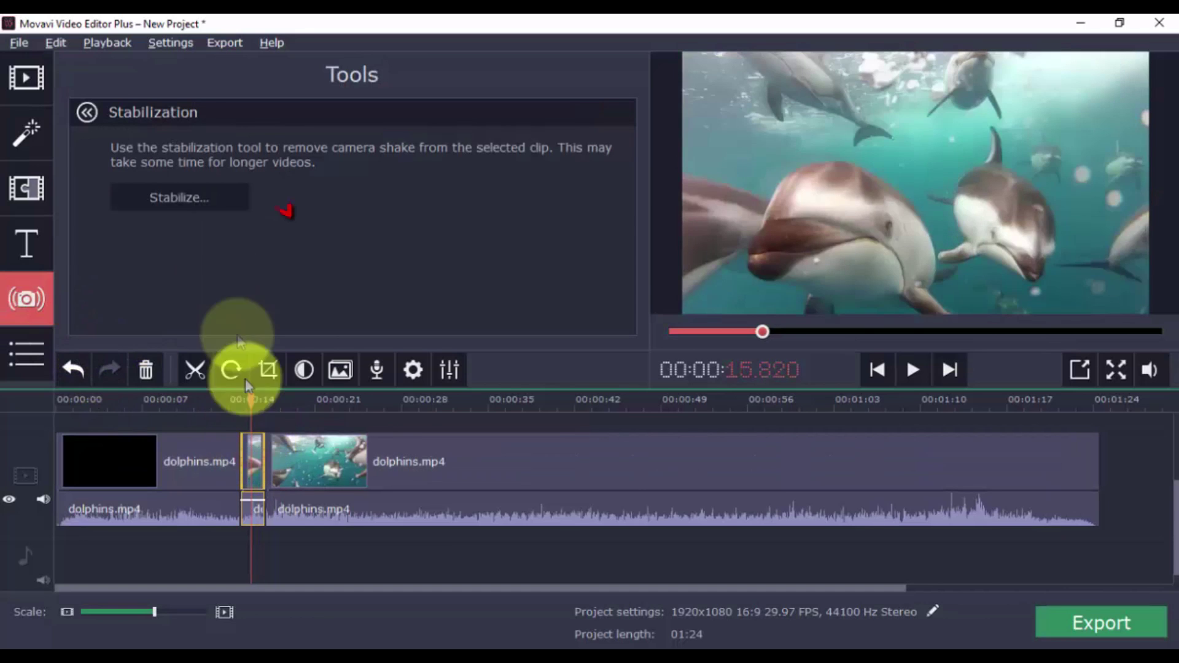
left_click(199, 197)
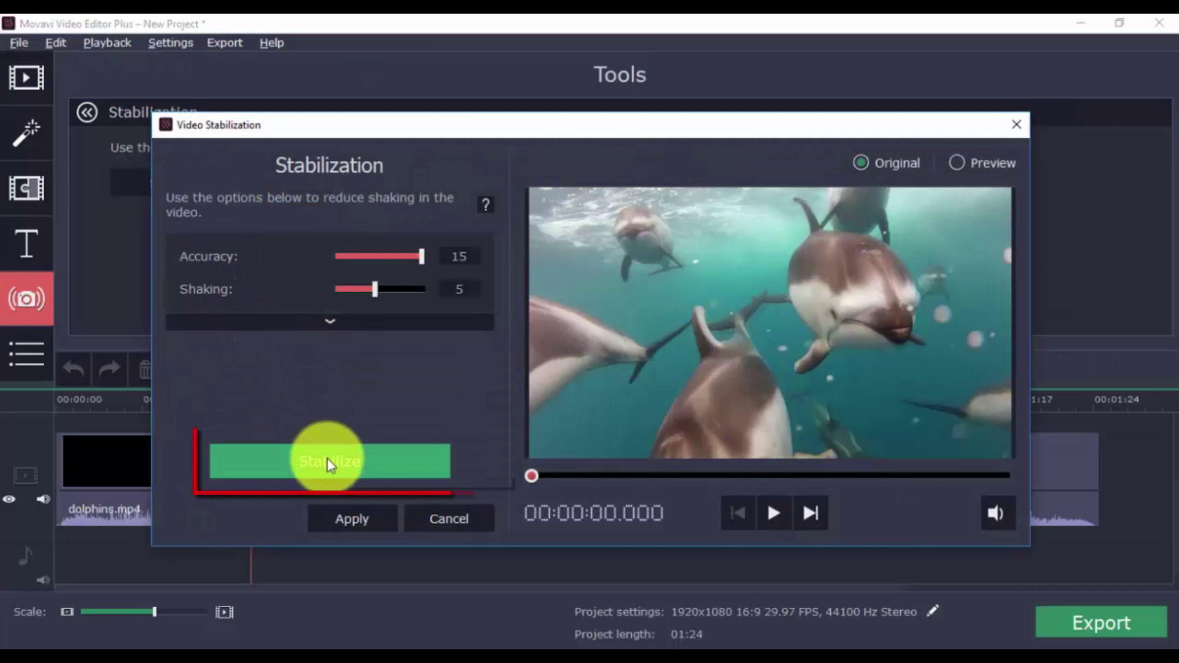
left_click(327, 460)
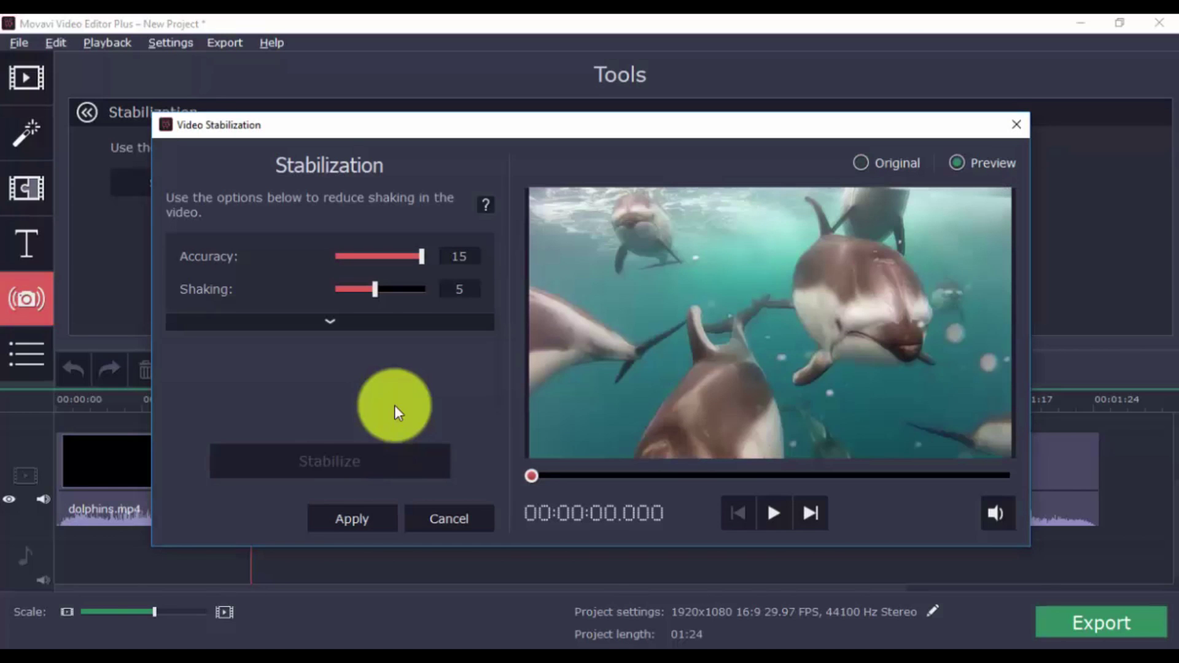
left_click(768, 512)
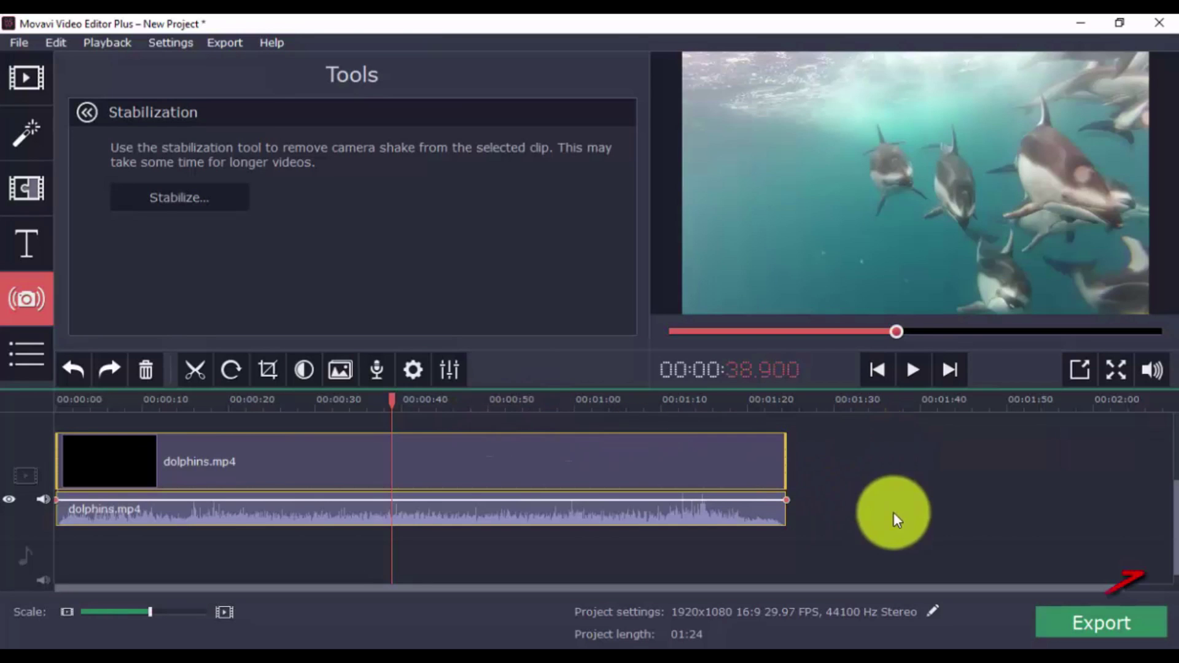
Open the Export dialog and scroll through its video format list
left_click(1060, 623)
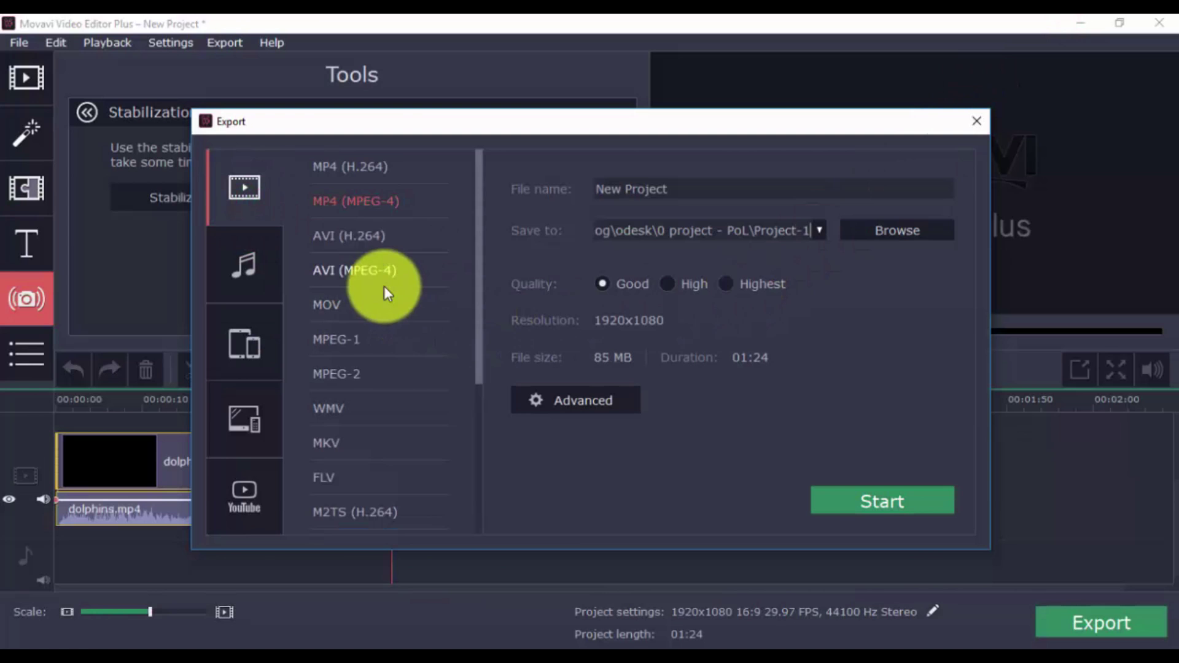
scroll(384, 292, "down", 3)
scroll(385, 292, "up", 1)
scroll(384, 286, "up", 2)
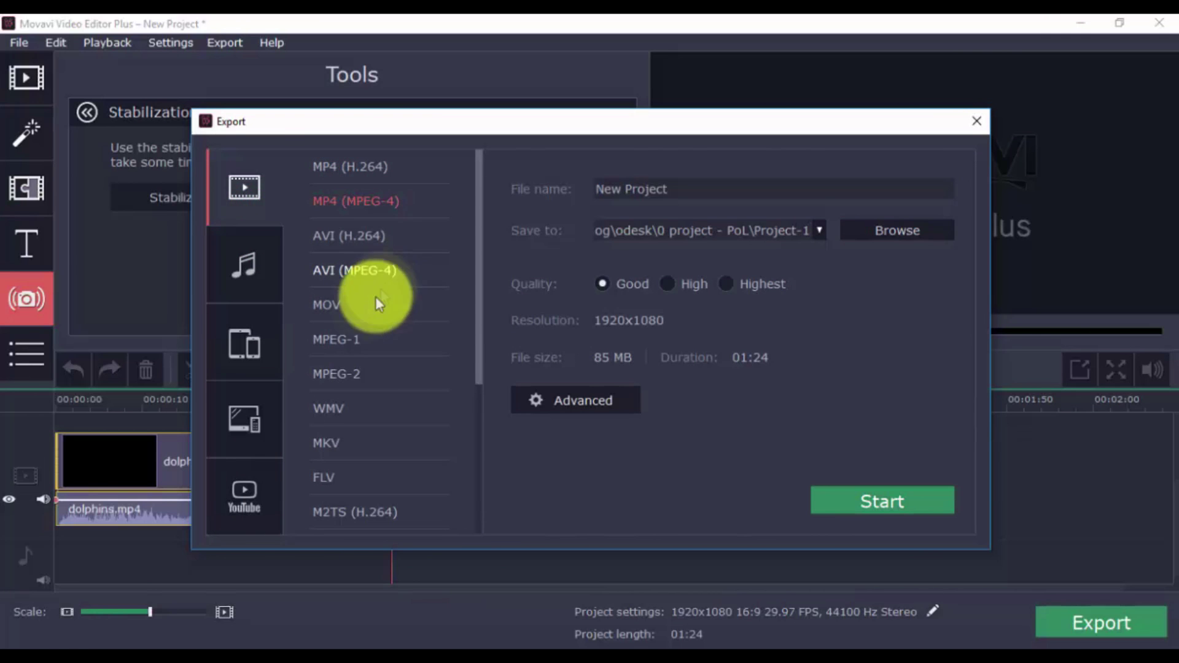
Browse the TV, Devices and YouTube export presets, then return to the Video formats
left_click(252, 415)
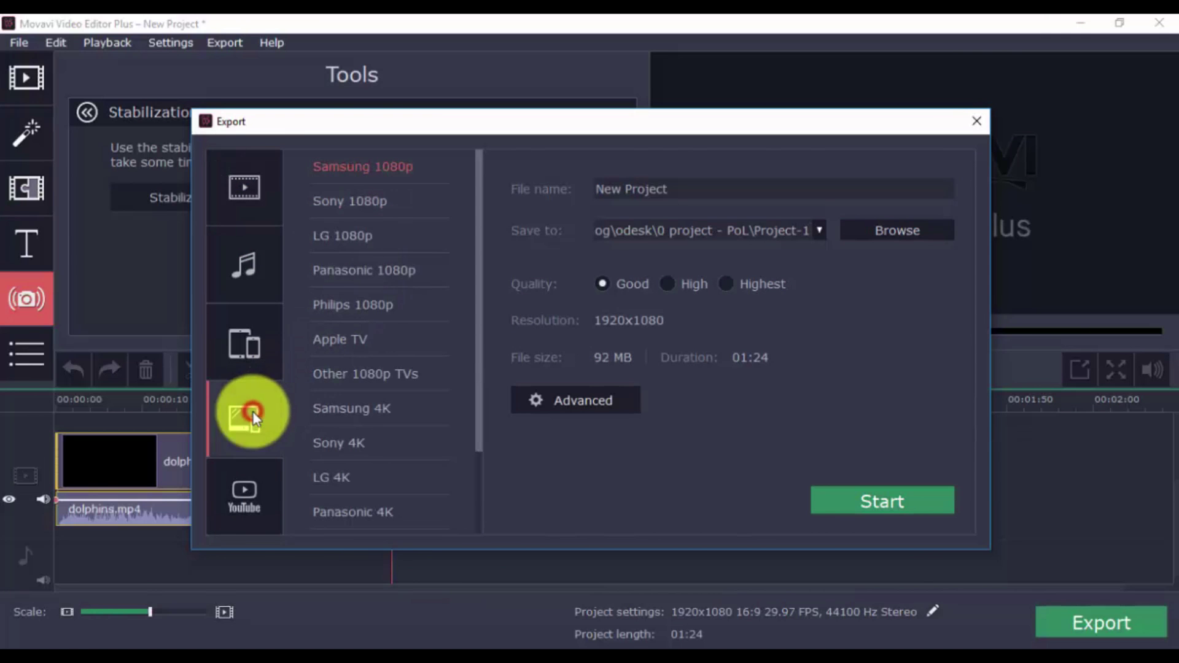
left_click(252, 348)
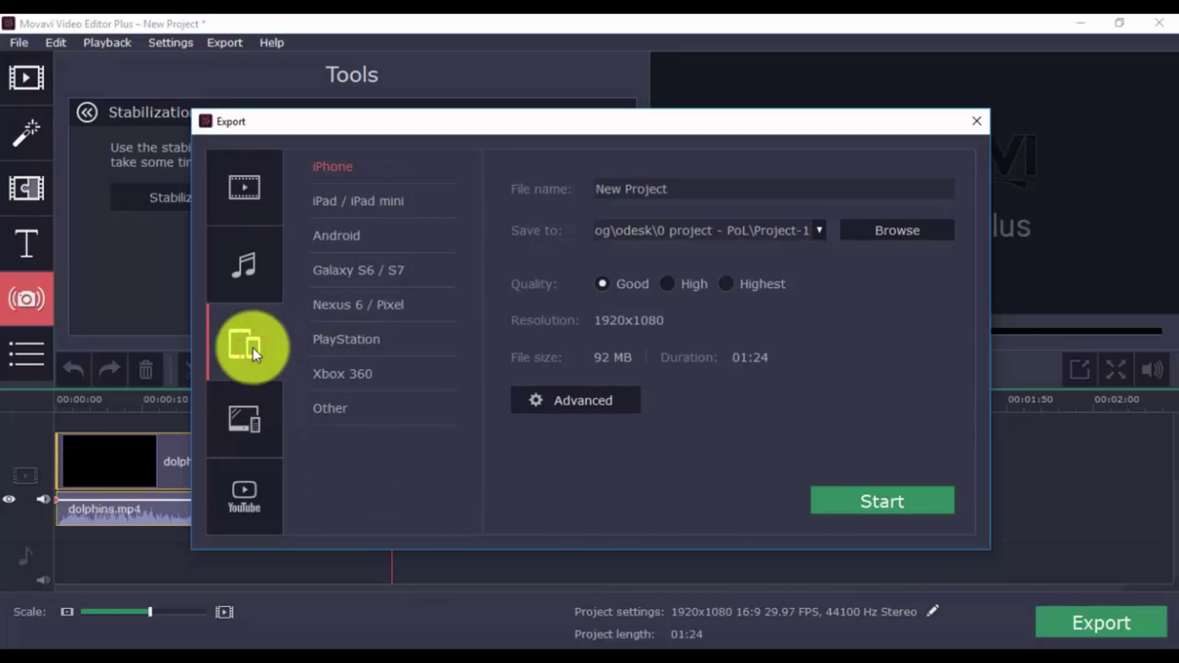
left_click(253, 501)
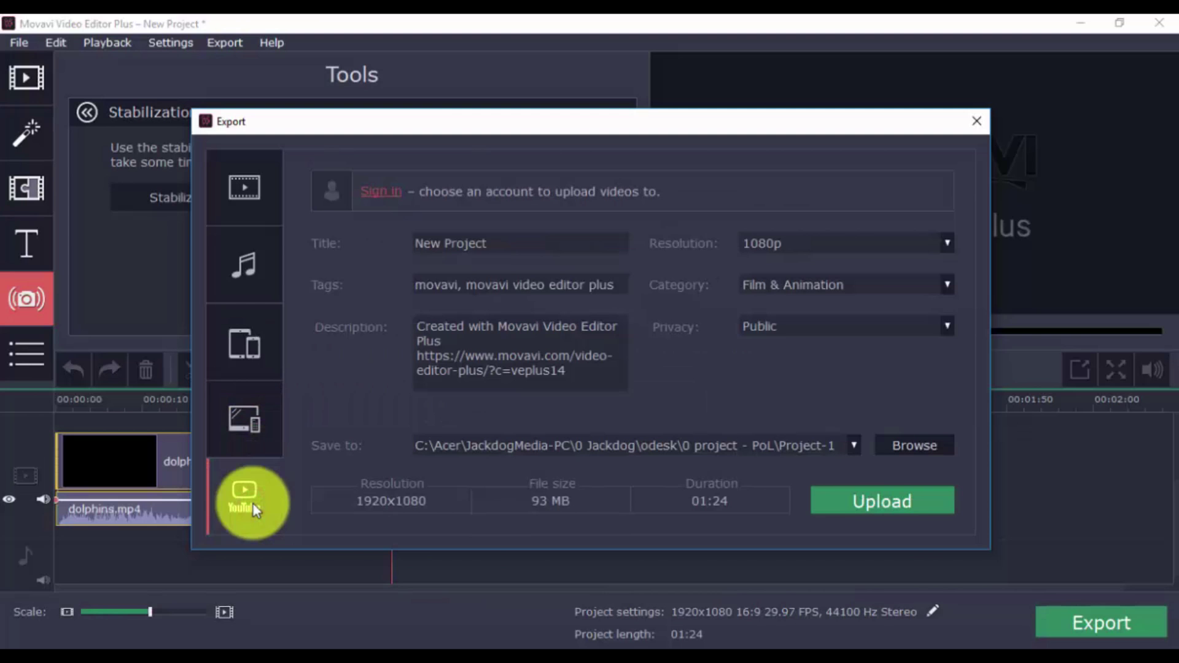
left_click(240, 212)
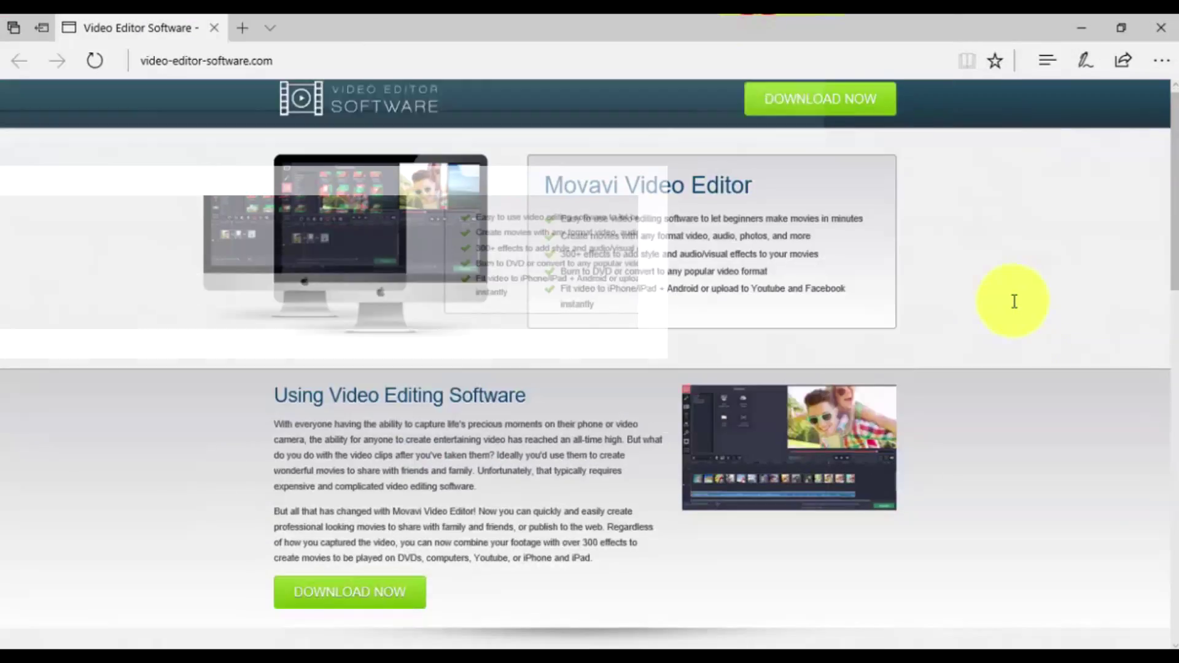
scroll(1014, 301, "down", 3)
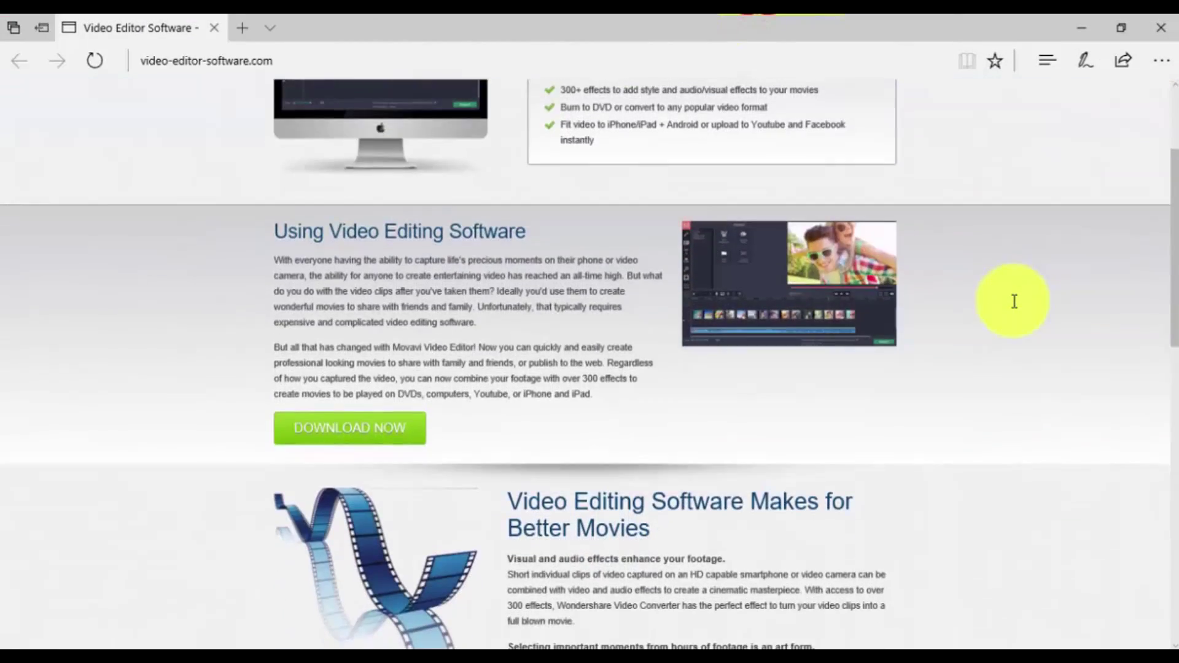
scroll(1015, 301, "down", 8)
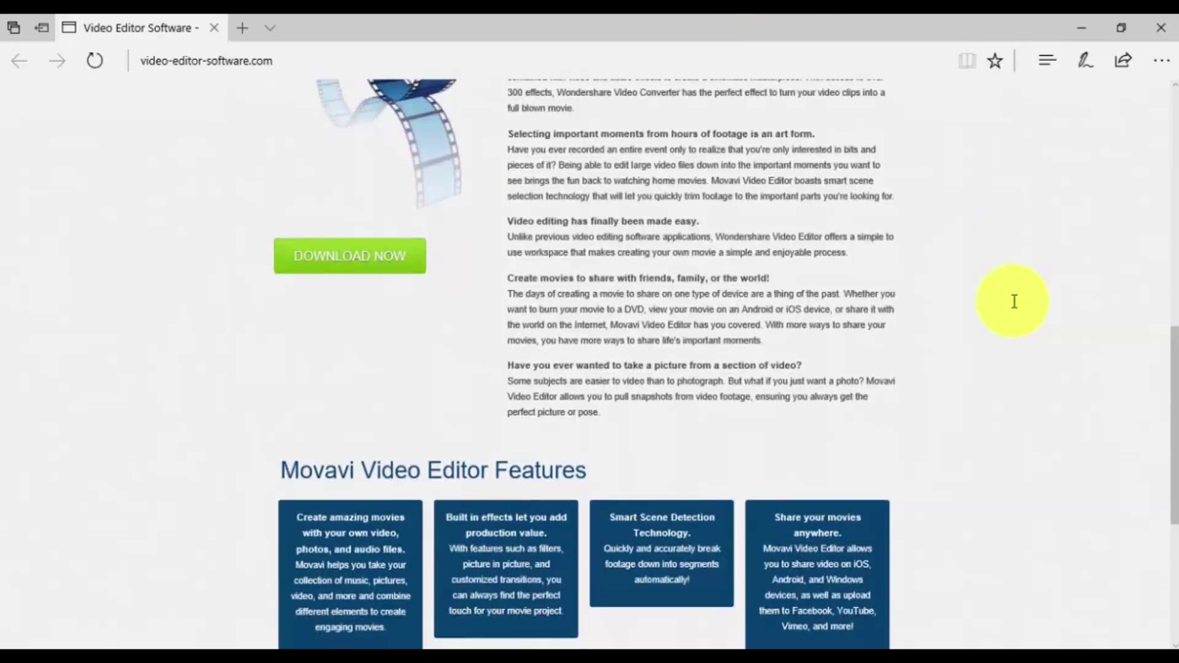
scroll(1015, 301, "down", 5)
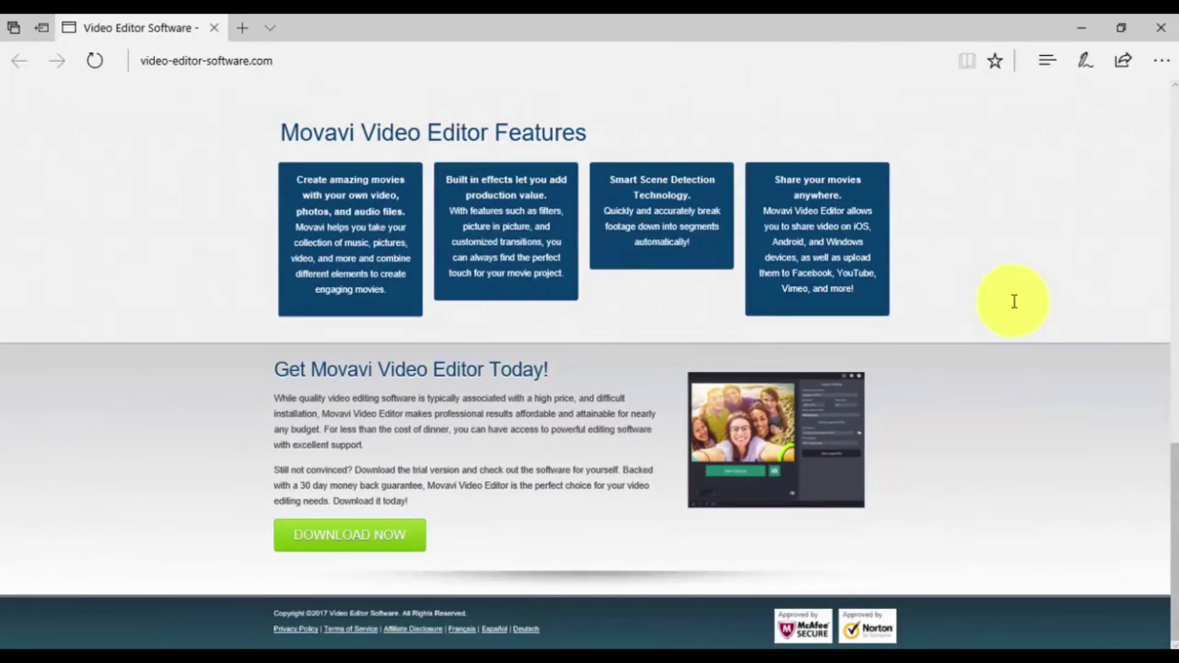
scroll(1015, 301, "up", 10)
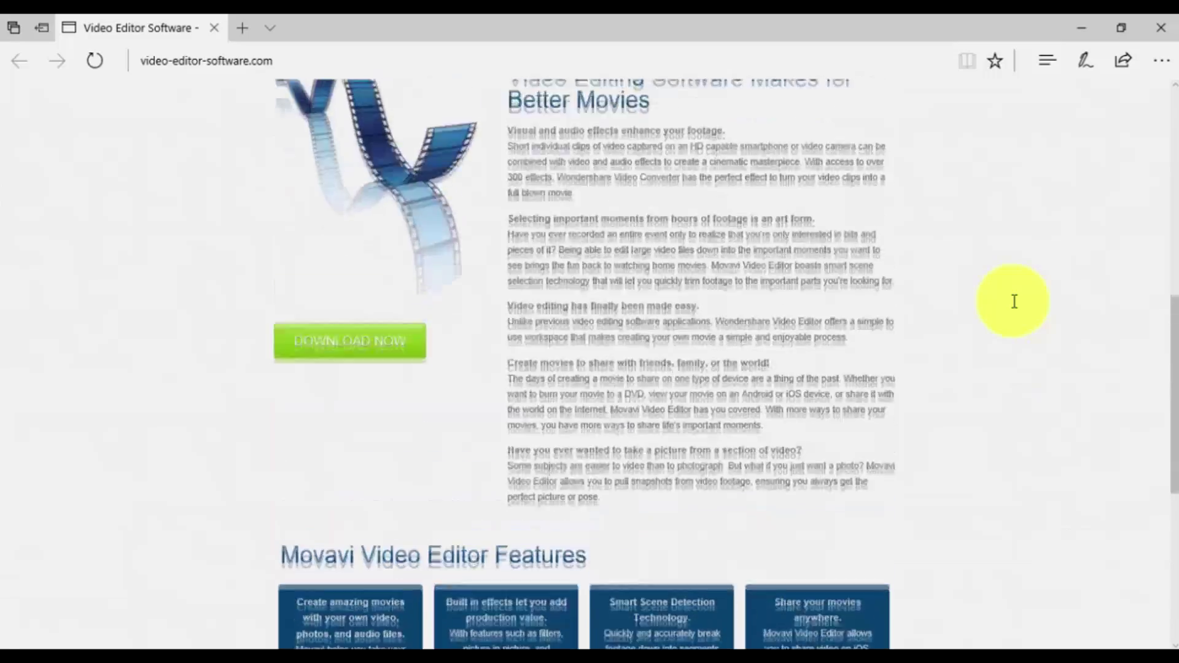
scroll(1015, 301, "up", 7)
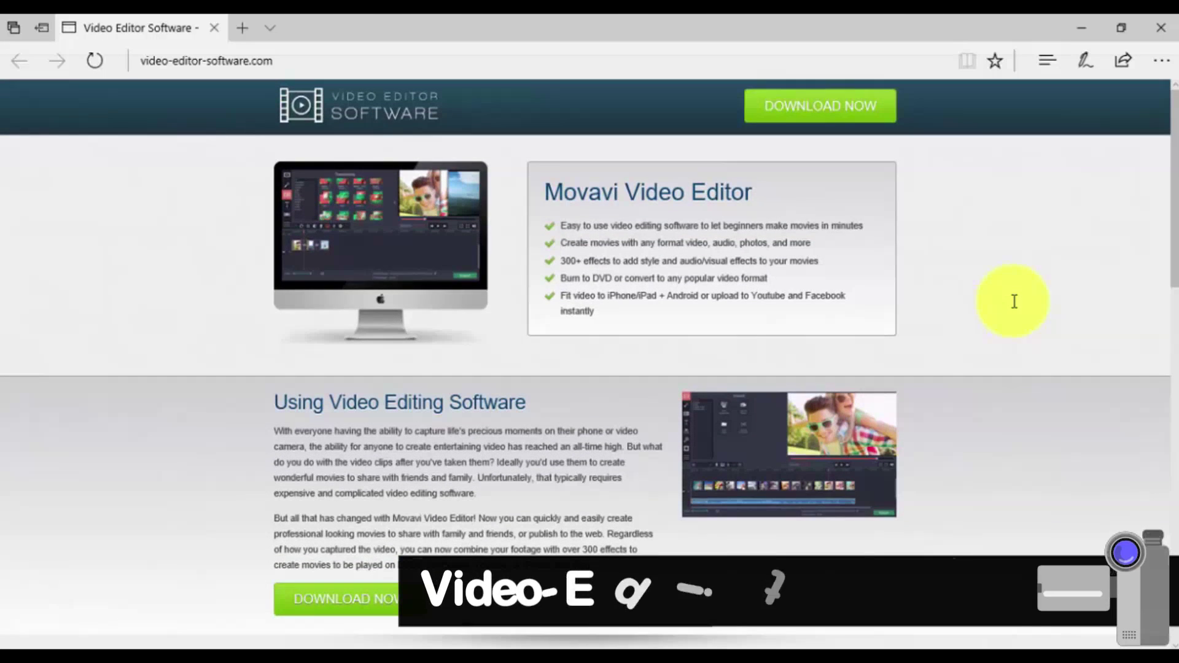